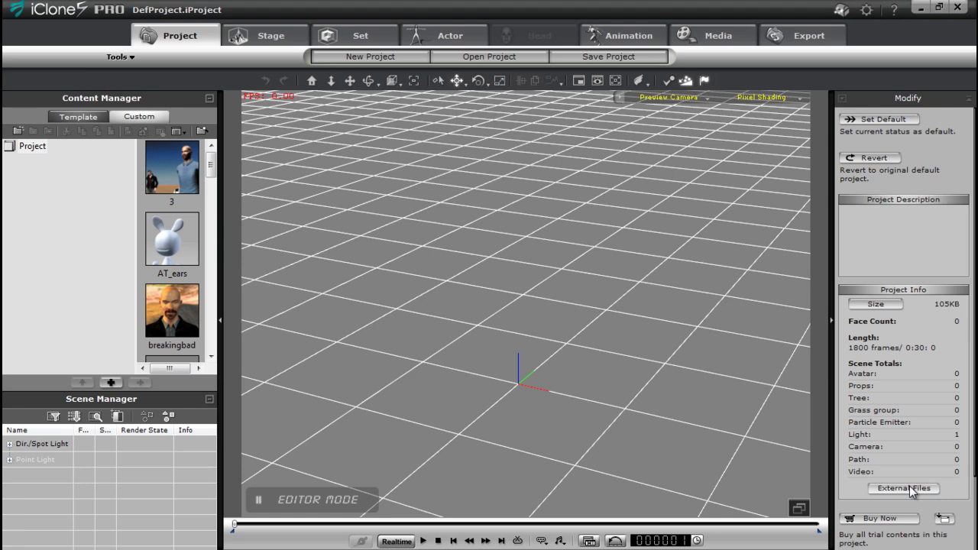
Add the Avatar Builder and Avatar Controller props from the Avatar Toolkit Volume 2 template library to the scene.
left_click(339, 36)
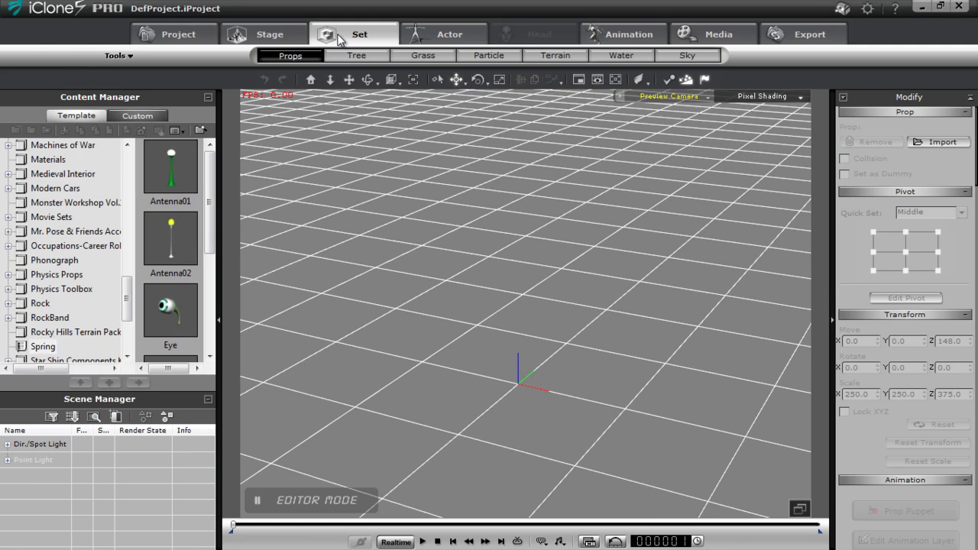
left_click_drag(126, 299, 126, 210)
left_click(53, 231)
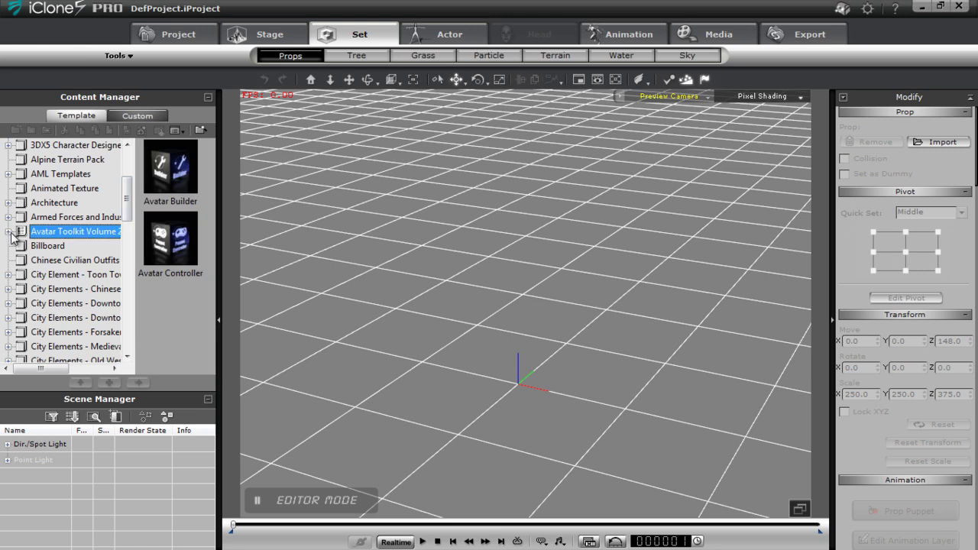
double_click(176, 170)
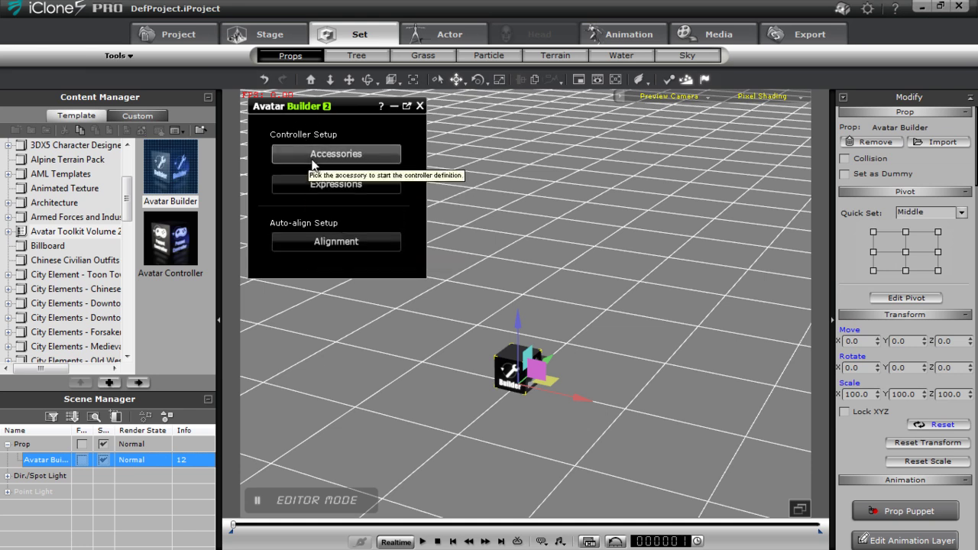
double_click(181, 250)
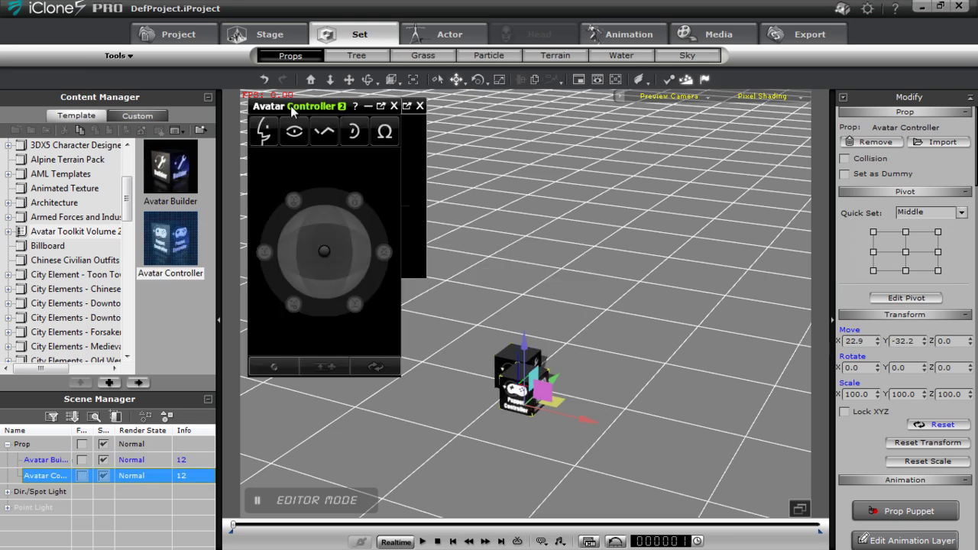
Move the Avatar Controller window away from the Avatar Builder, minimize it, reposition its minimized icon and restore it.
left_click_drag(291, 111, 572, 184)
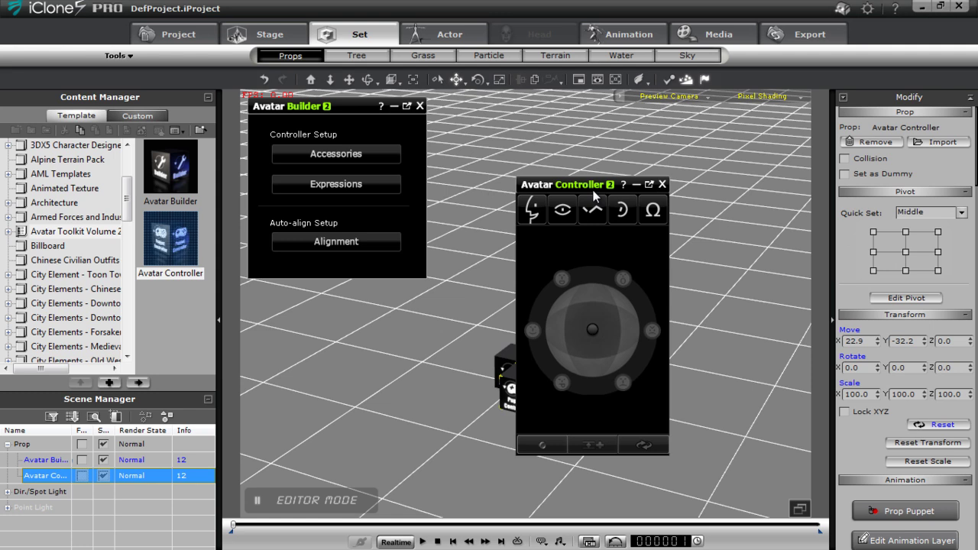
left_click(637, 185)
left_click(532, 197)
left_click_drag(567, 189, 291, 246)
left_click(361, 242)
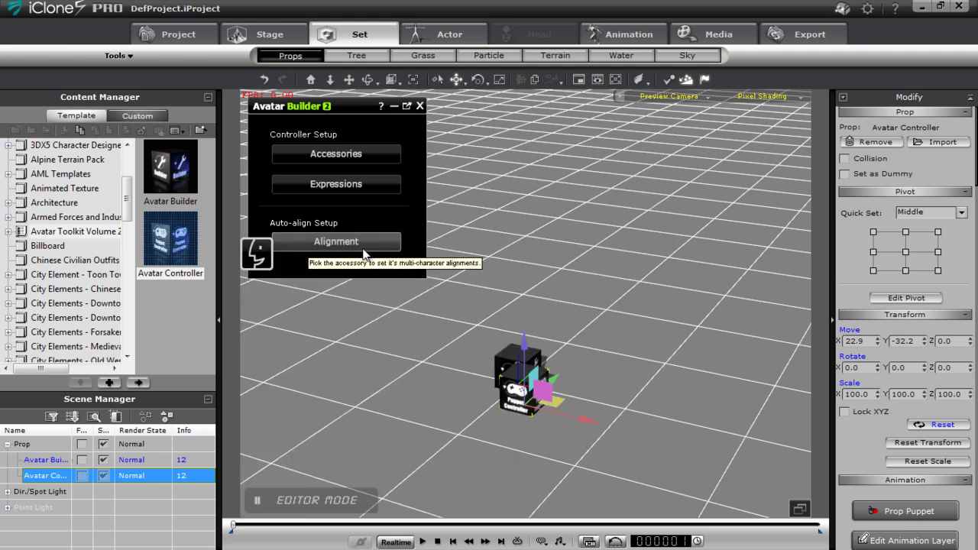
left_click(257, 253)
Undock the Avatar Builder window from the viewport and place it over the Content Manager.
left_click_drag(303, 112, 504, 157)
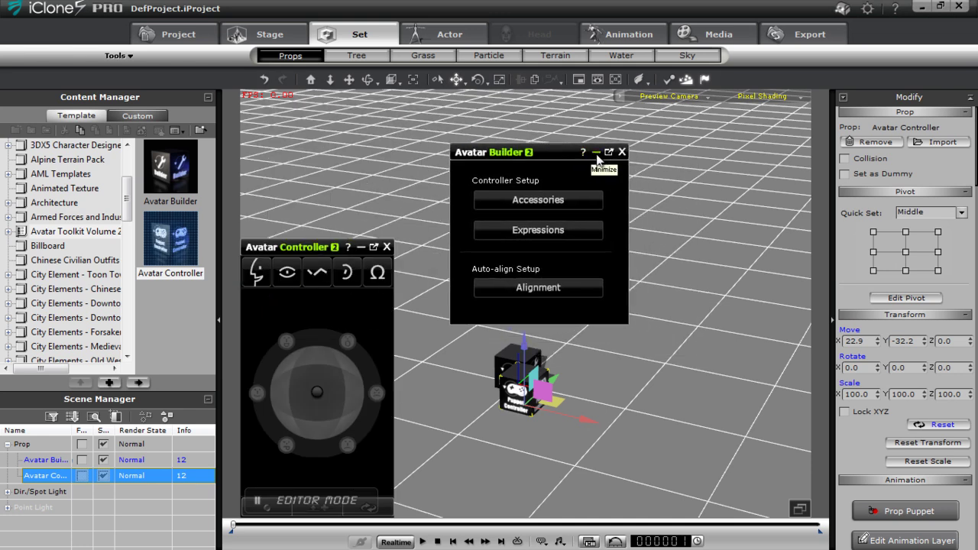
left_click(596, 159)
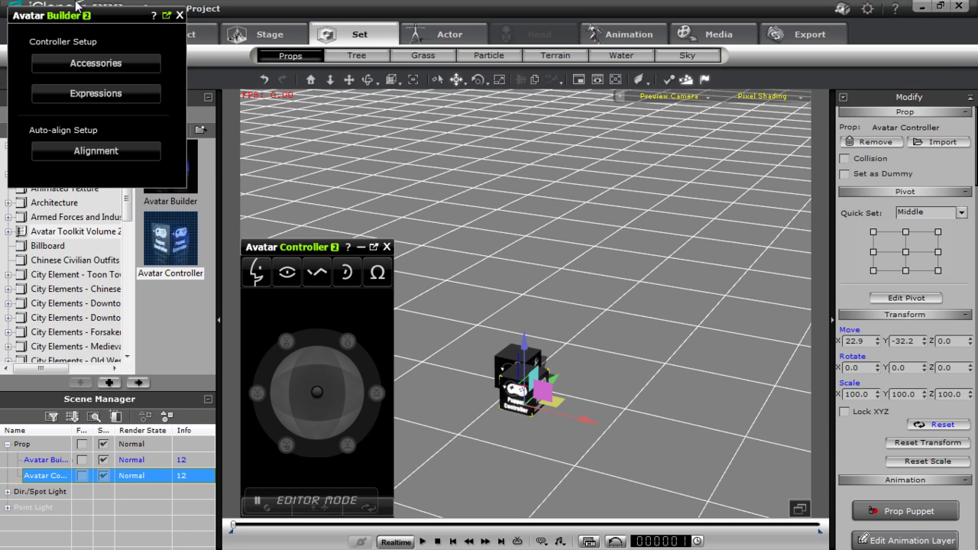
left_click_drag(80, 21, 136, 29)
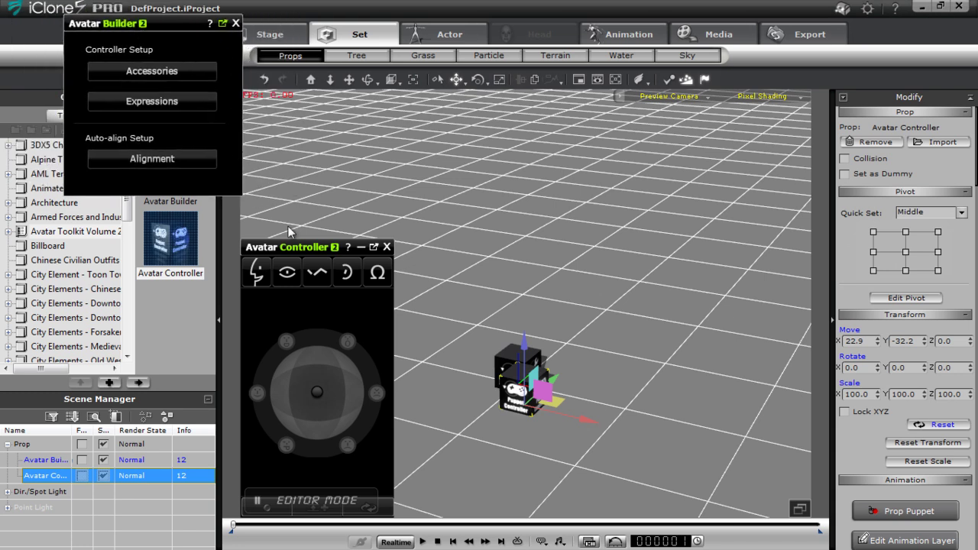
Undock the Avatar Controller window, move it, dock it back into the viewport and minimize it.
left_click(374, 248)
left_click_drag(70, 16, 224, 262)
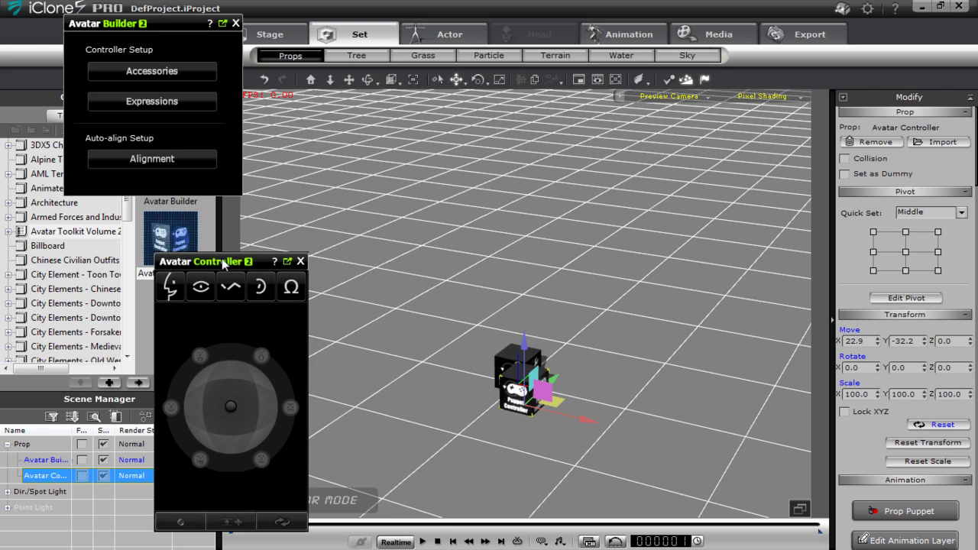
left_click(287, 261)
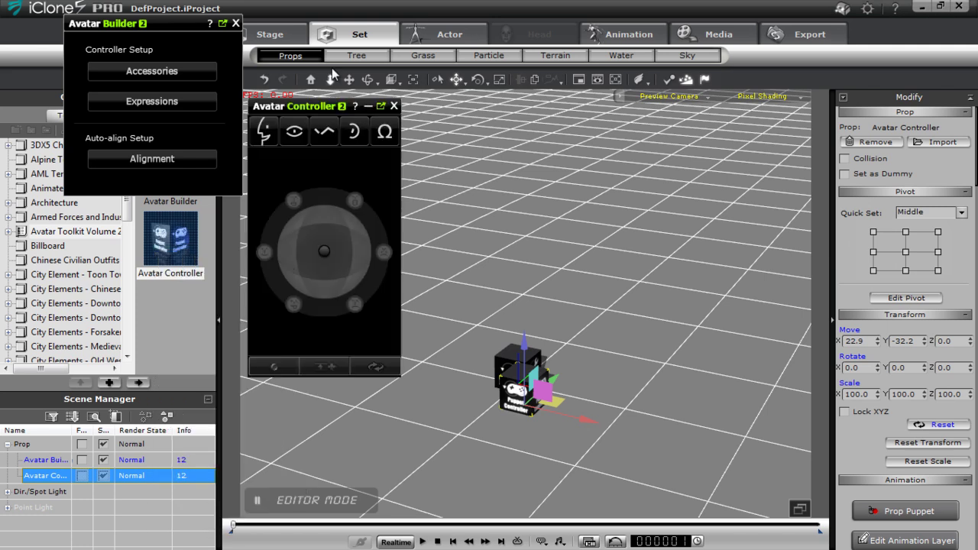
left_click(368, 104)
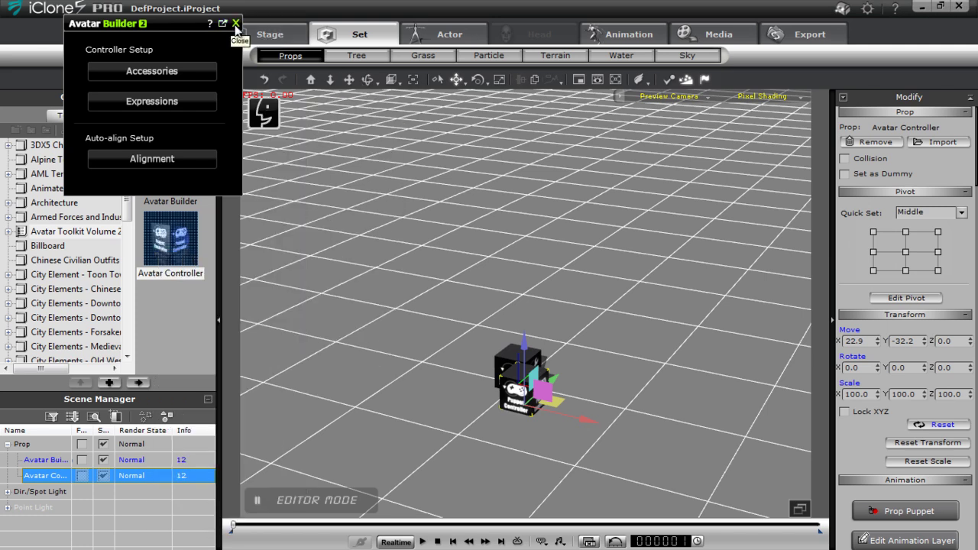
Close the Avatar Builder window, reopen it from the Builder prop in the scene and move it into the viewport.
left_click(235, 23)
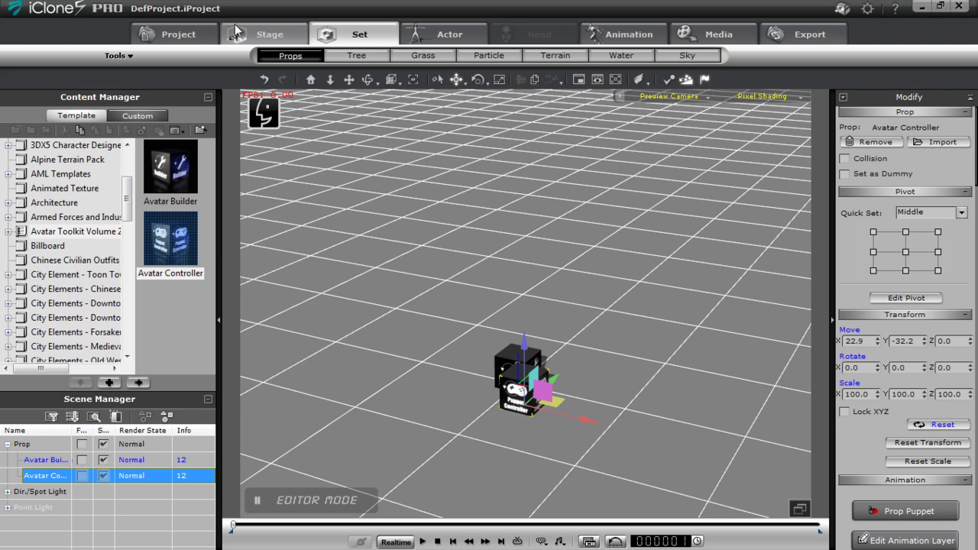
left_click(506, 358)
right_click(506, 358)
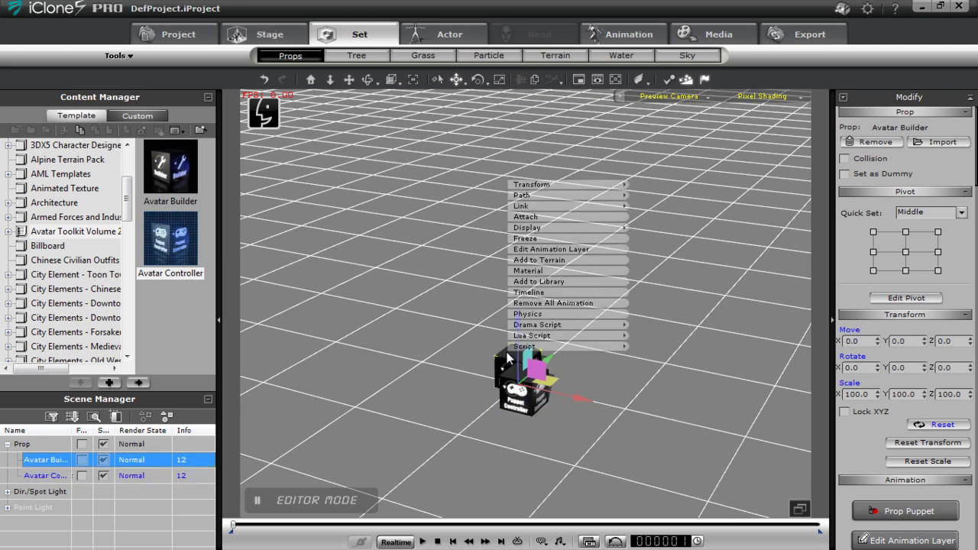
left_click(665, 352)
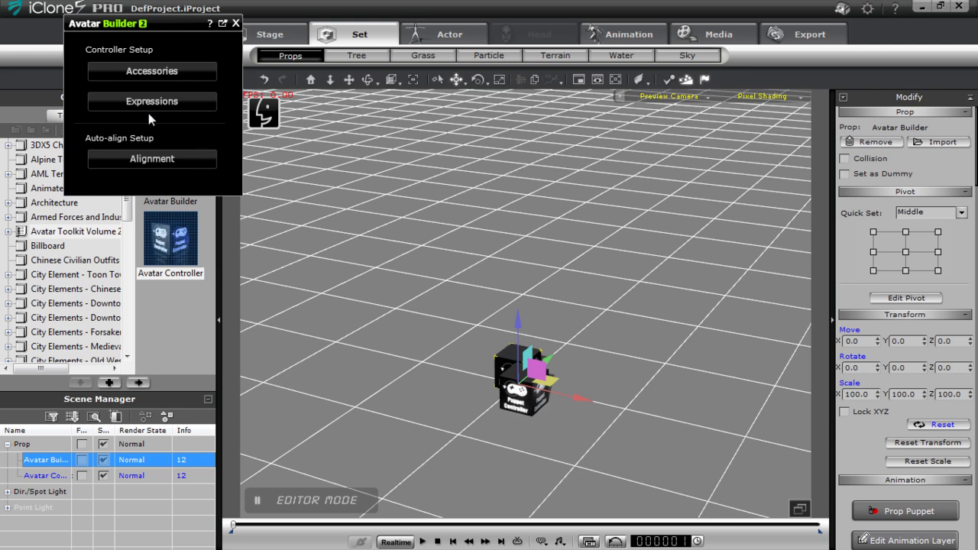
left_click_drag(126, 19, 382, 201)
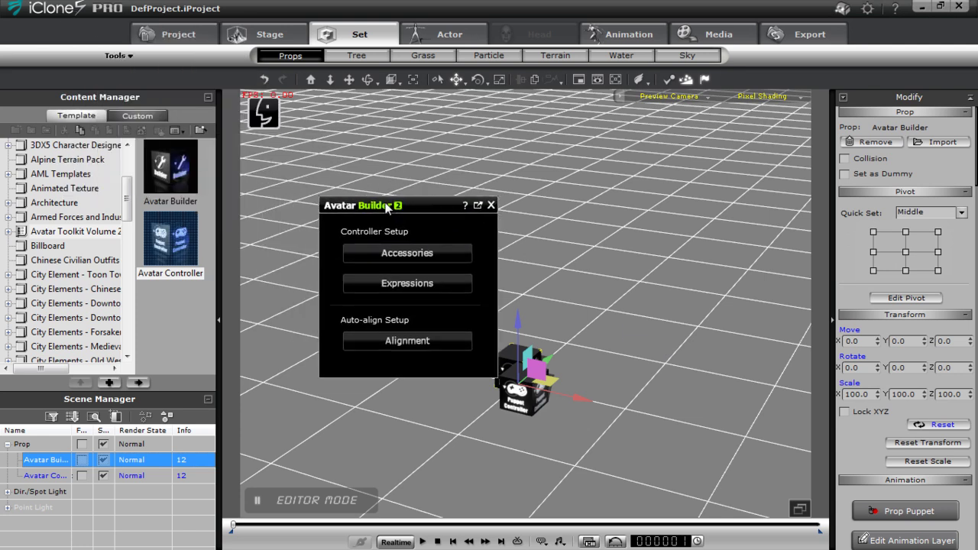
Close the Avatar Builder window and restore the minimized Avatar Controller.
left_click(491, 206)
left_click(263, 115)
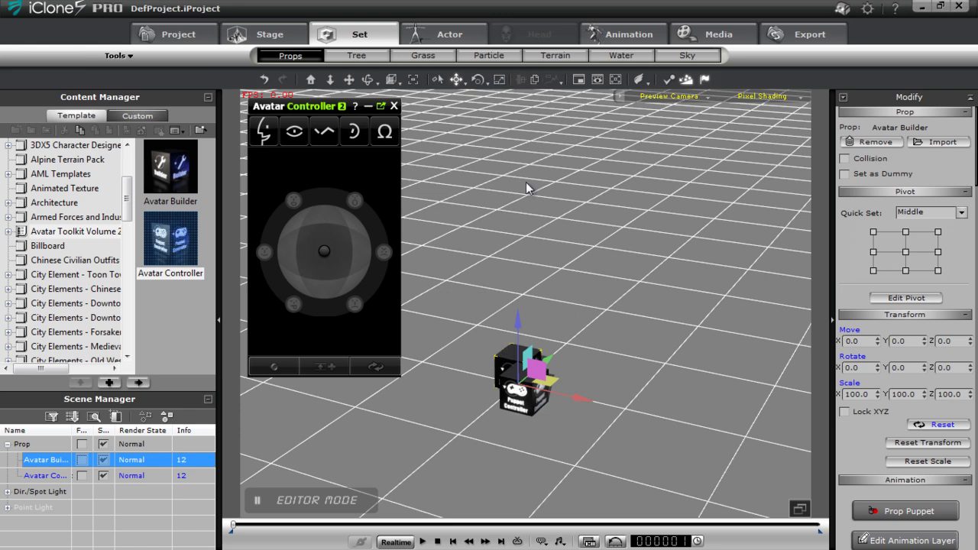
Load the Indigo avatar from the Monster Workshop template folder into the scene and frame it beside the Avatar Controller.
left_click(460, 36)
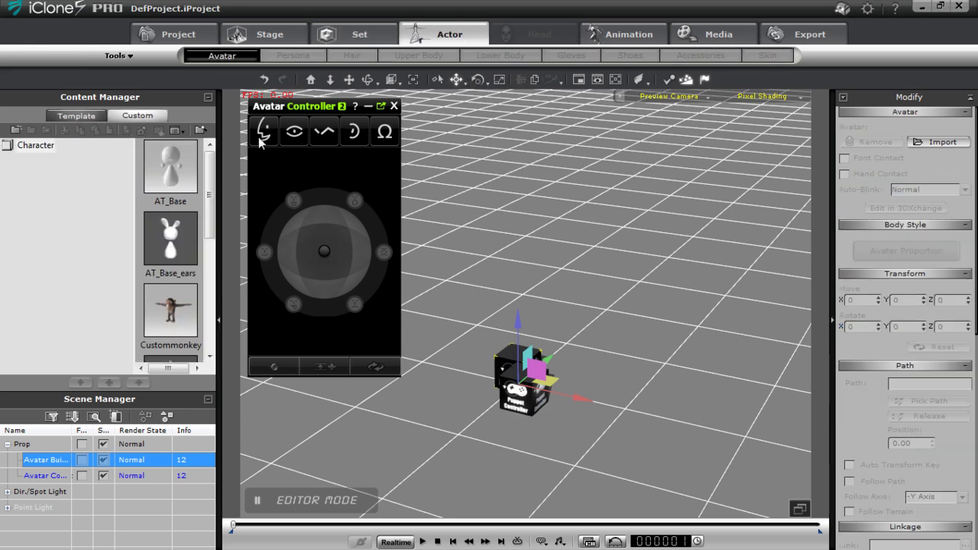
left_click(76, 115)
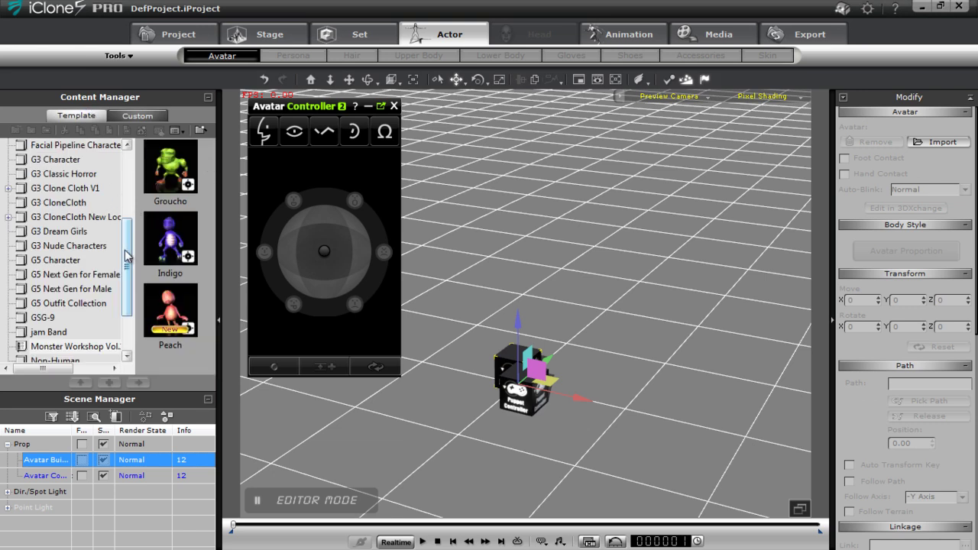
scroll(127, 257, "down", 2)
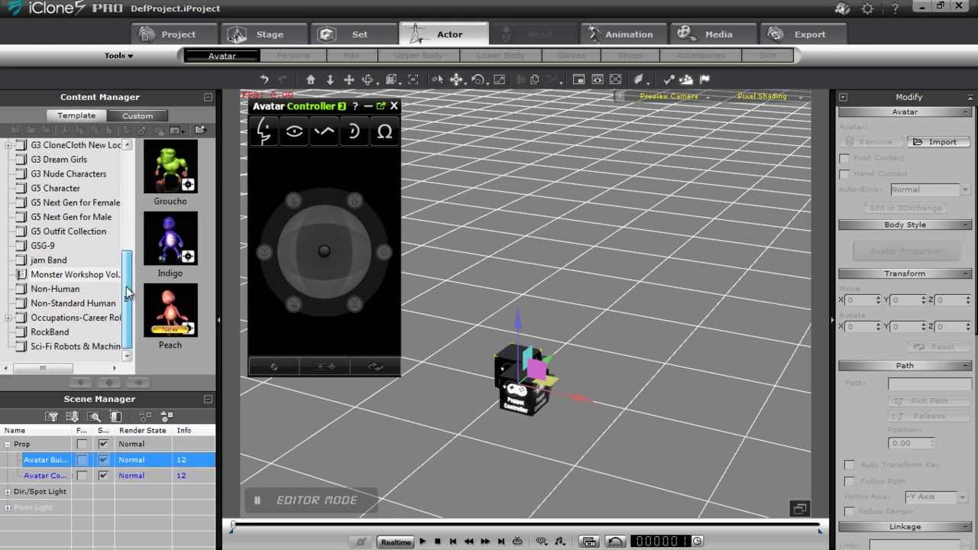
left_click(70, 277)
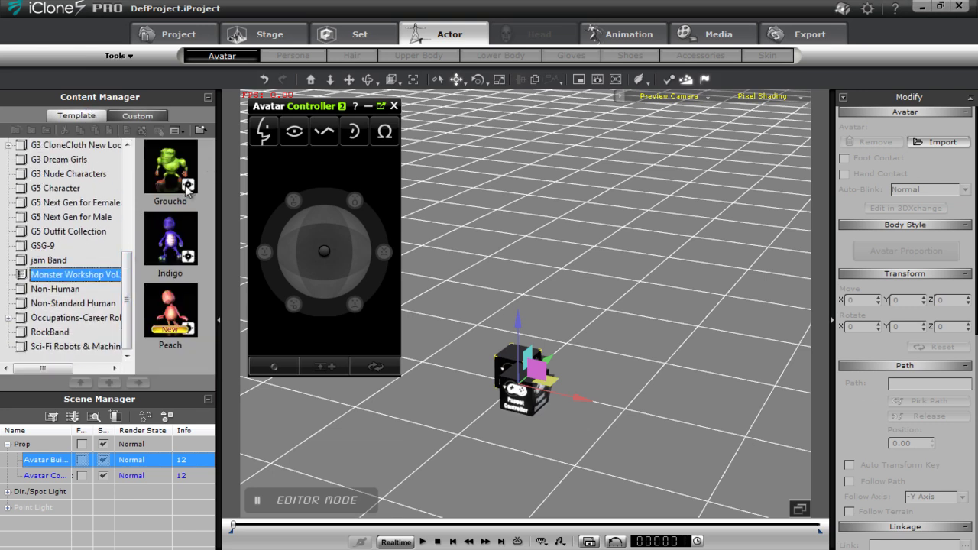
double_click(171, 239)
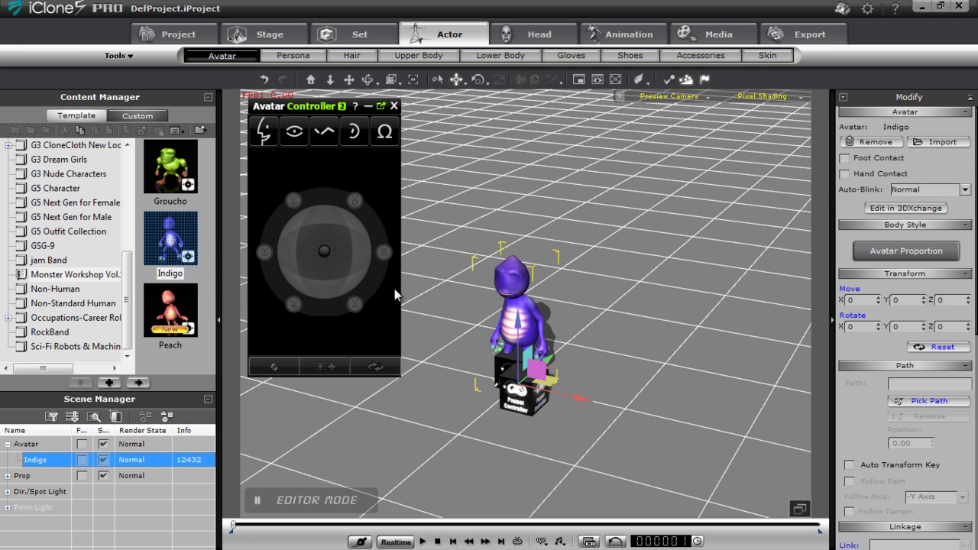
scroll(534, 382, "up", 5)
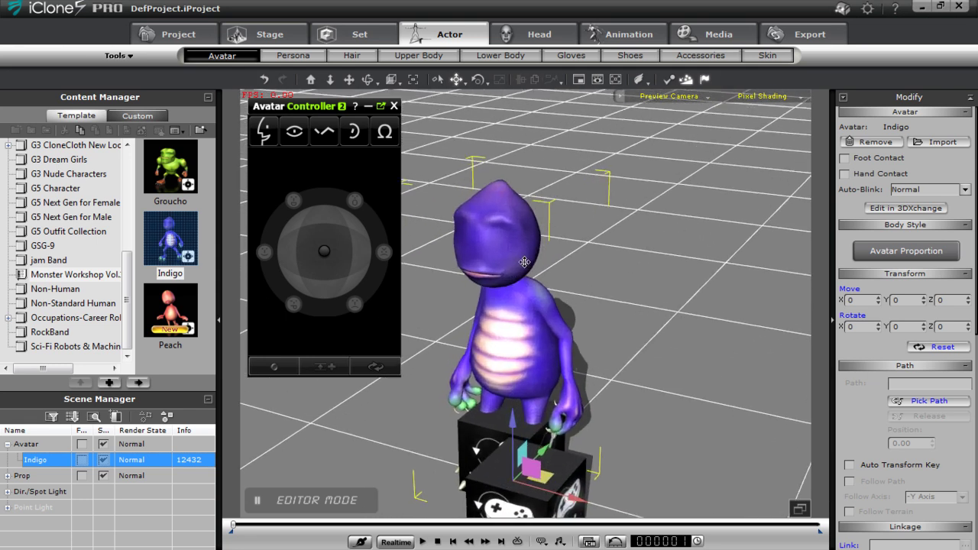
right_click_drag(524, 262, 566, 393)
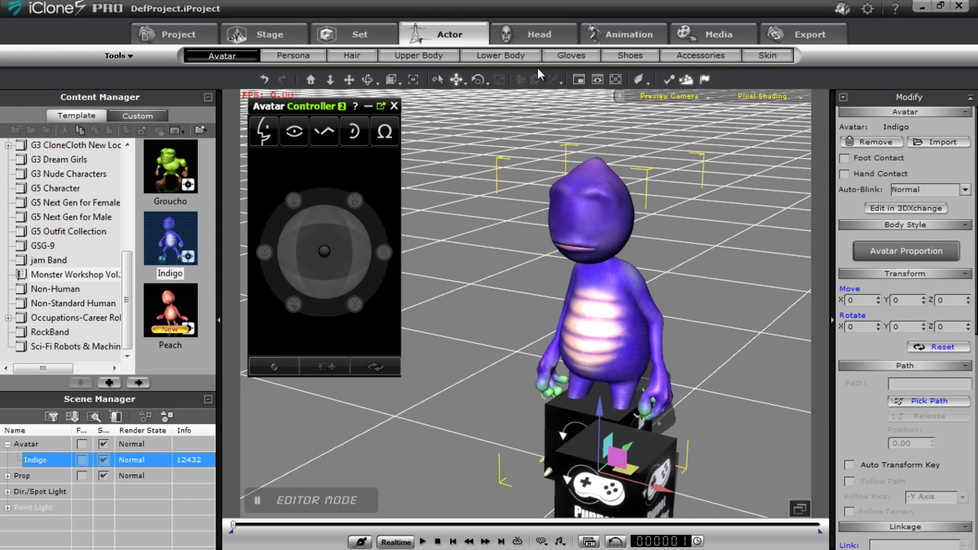
Attach the Ear 03 accessory from the Monster Workshop Puppet Parts to the Indigo avatar.
left_click(688, 59)
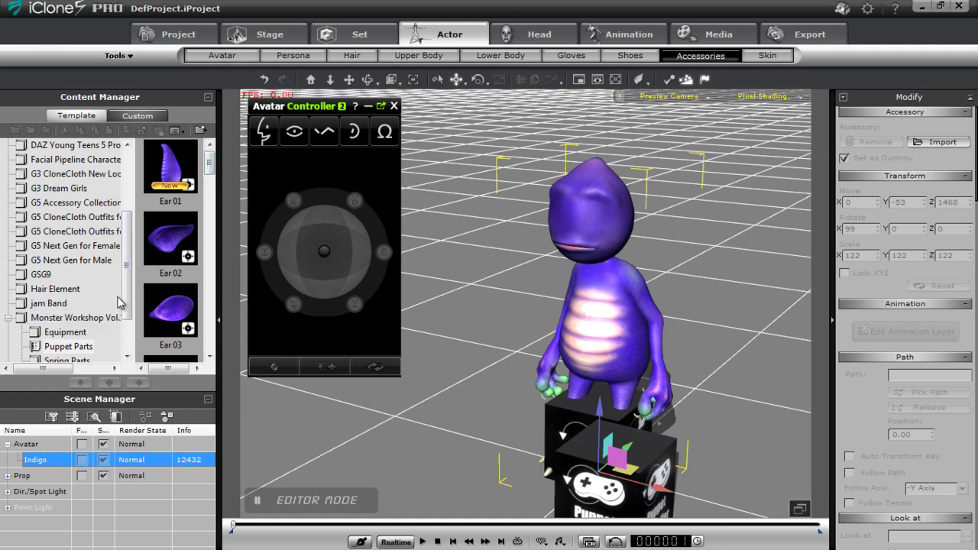
left_click_drag(128, 287, 128, 313)
left_click(84, 259)
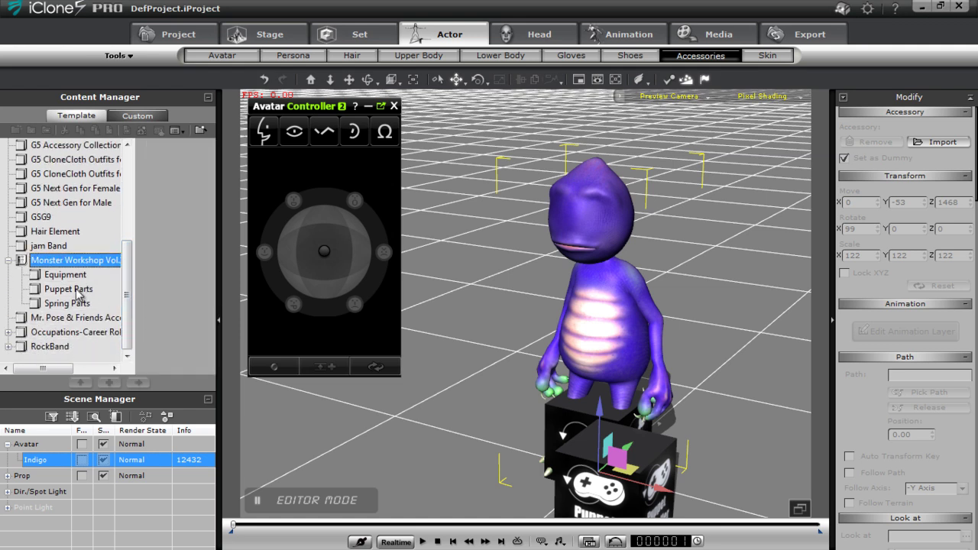
left_click(69, 290)
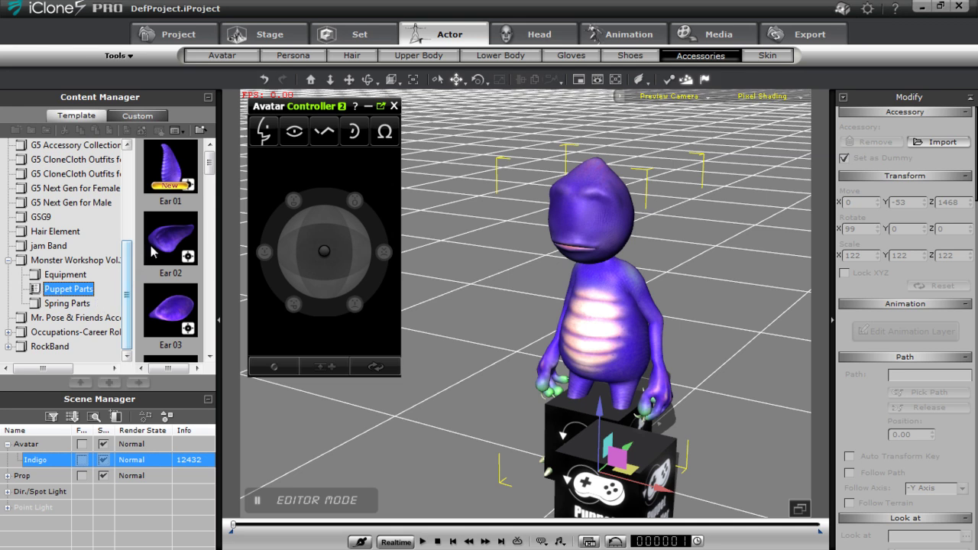
scroll(207, 171, "down", 3)
double_click(165, 205)
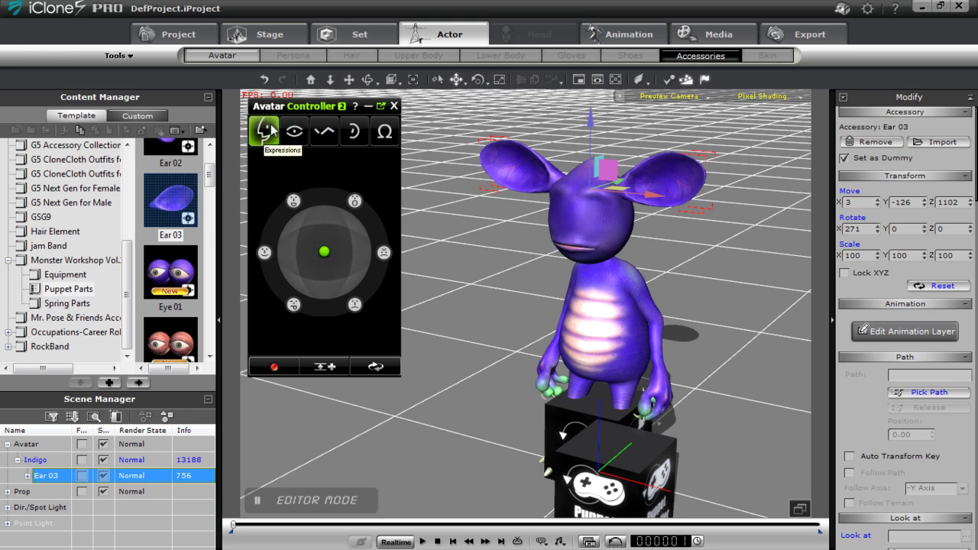
Preview the ear poses with the Avatar Controller's Expressions control and check the eye and eyebrow controls.
left_click_drag(327, 259, 353, 303)
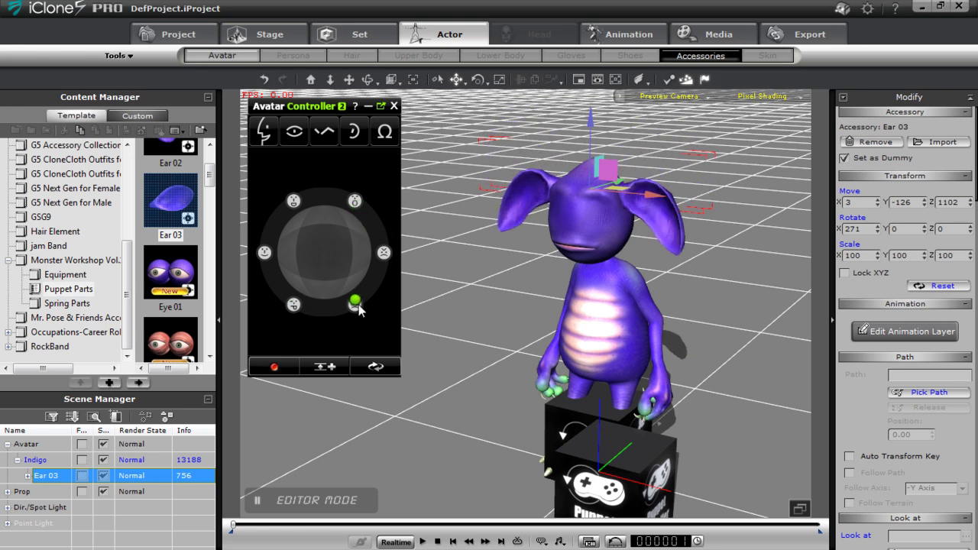
left_click_drag(327, 268, 337, 241)
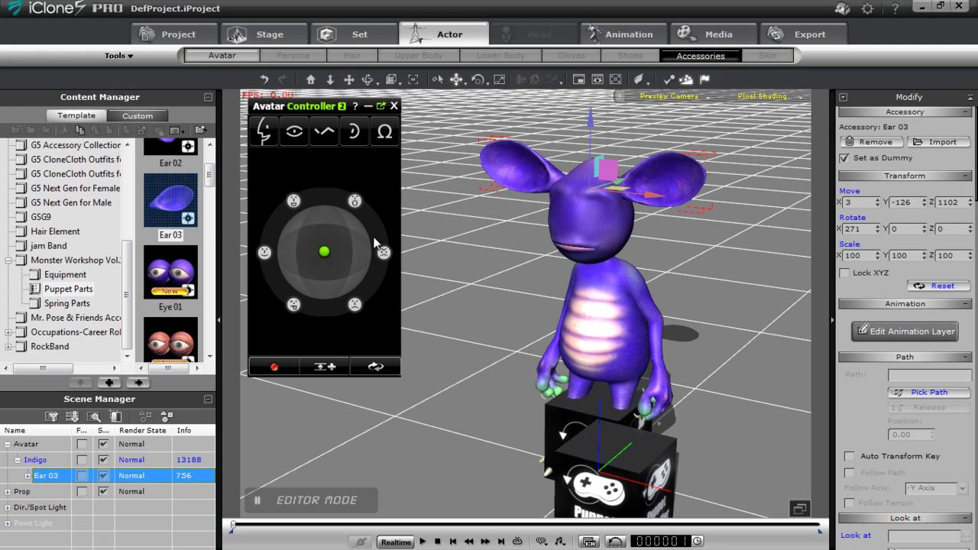
left_click(292, 131)
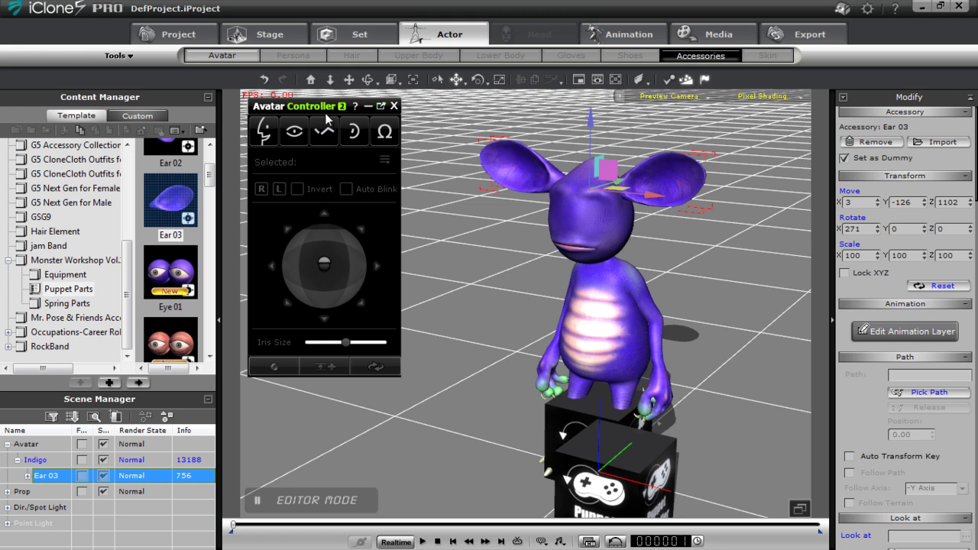
left_click(325, 126)
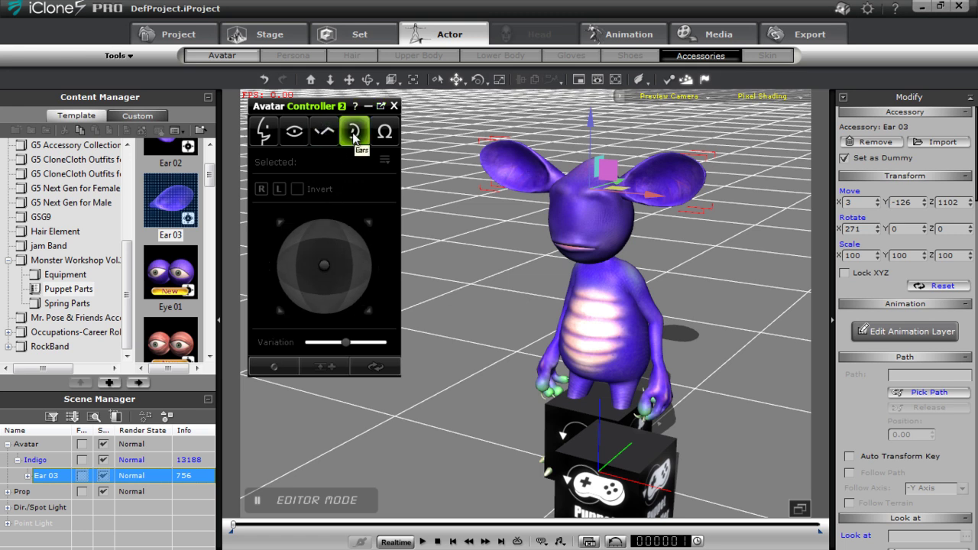
Test the Ears controls on Ear 03, moving the L ear alone, both ears together and the Variation setting.
left_click(353, 131)
mouse_move(324, 265)
left_mouse_down()
mouse_move(321, 240)
mouse_move(323, 301)
mouse_move(384, 262)
mouse_move(258, 263)
mouse_move(325, 265)
left_mouse_up()
left_click(279, 197)
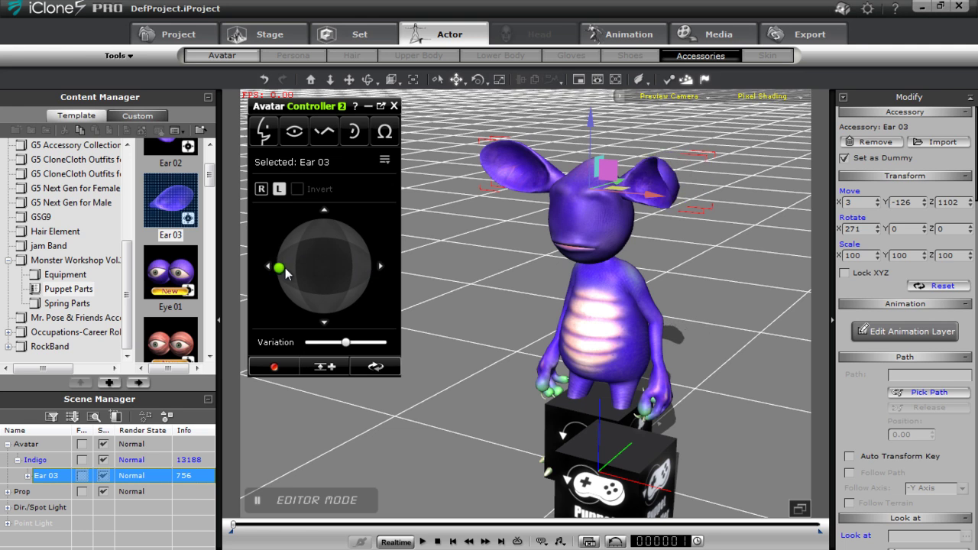
left_click(259, 189)
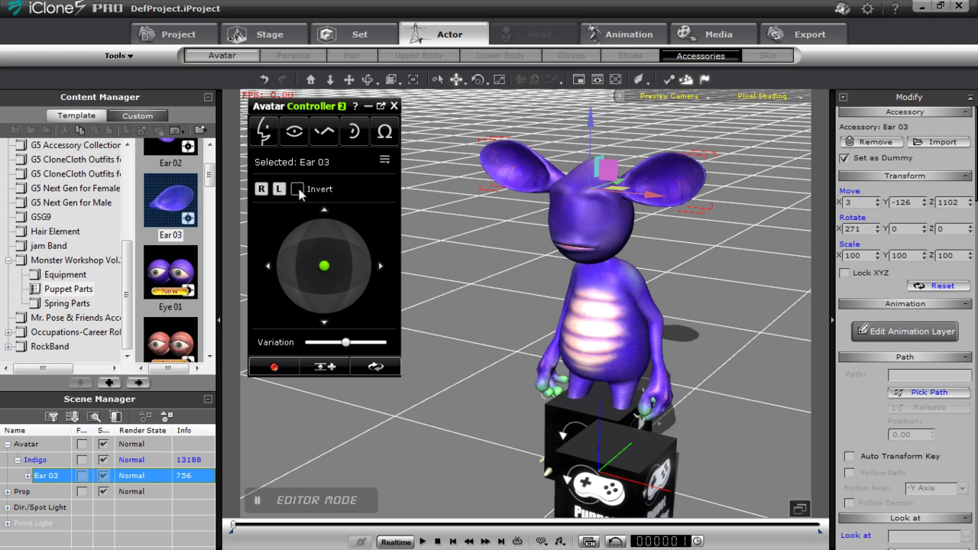
left_click_drag(330, 267, 304, 275)
mouse_move(346, 342)
left_mouse_down()
mouse_move(296, 345)
mouse_move(382, 344)
mouse_move(299, 345)
mouse_move(369, 344)
mouse_move(345, 344)
left_mouse_up()
Delete the Ear 03 accessory from the Indigo avatar.
left_click(55, 462)
left_click(60, 477)
key("Delete")
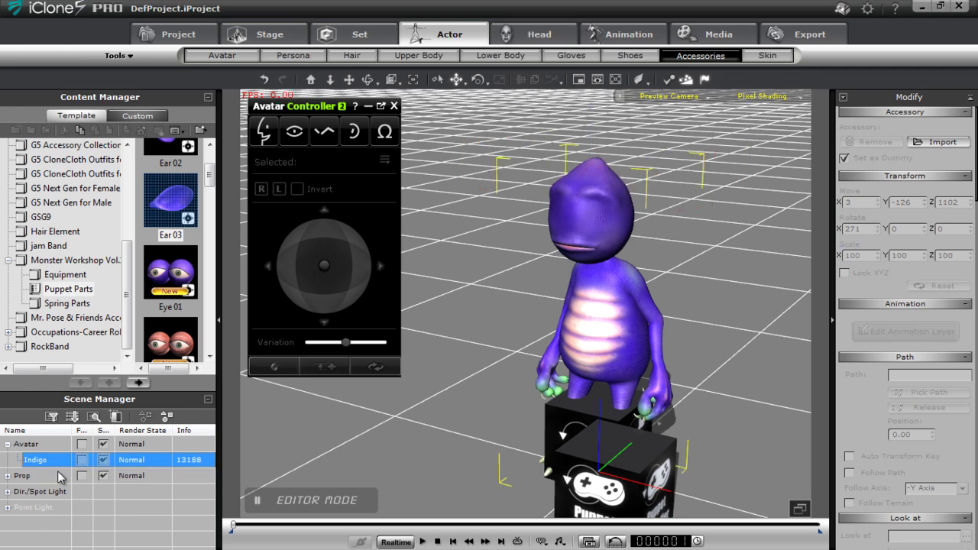
Attach the Eyebrow 02 accessory from the Puppet Parts to the Indigo avatar and test it with the Brows control.
left_click_drag(209, 184, 211, 252)
double_click(182, 212)
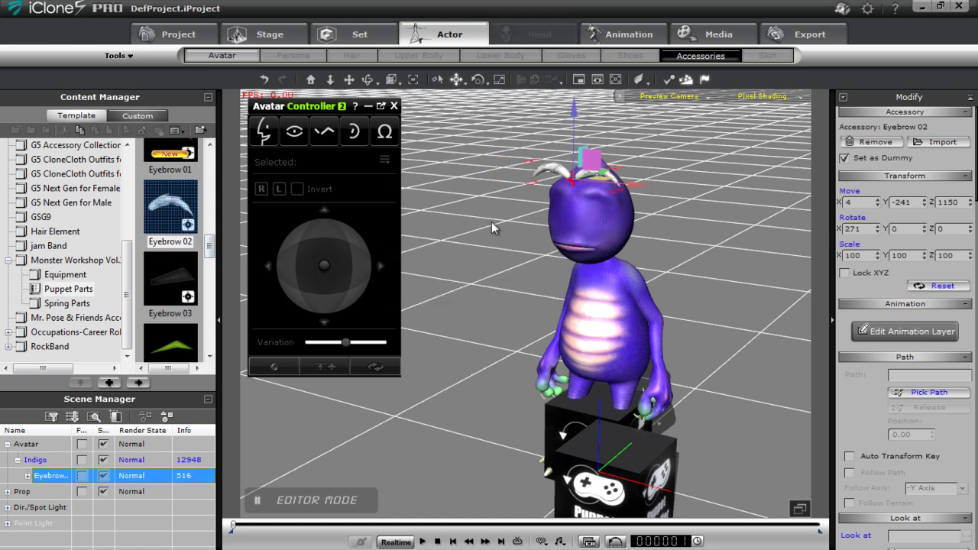
left_click(361, 134)
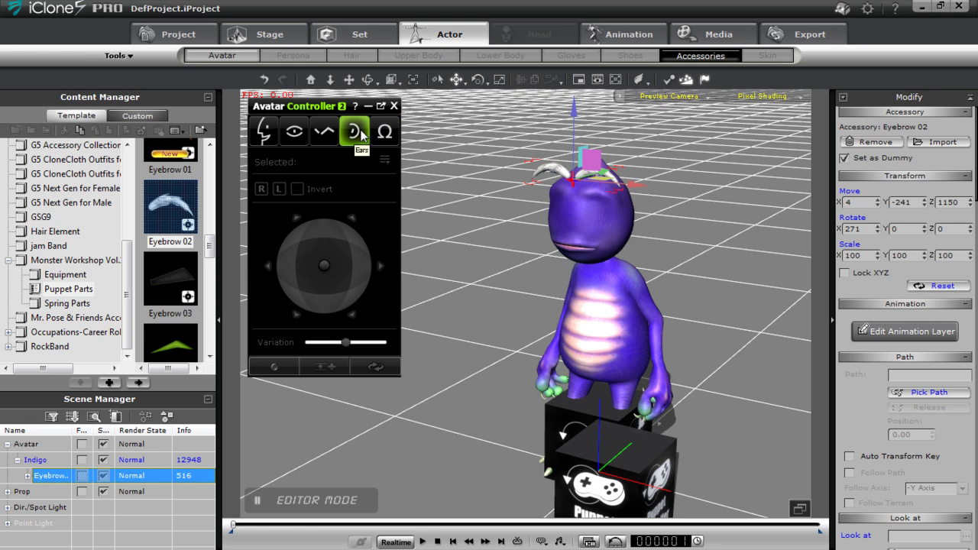
left_click(324, 131)
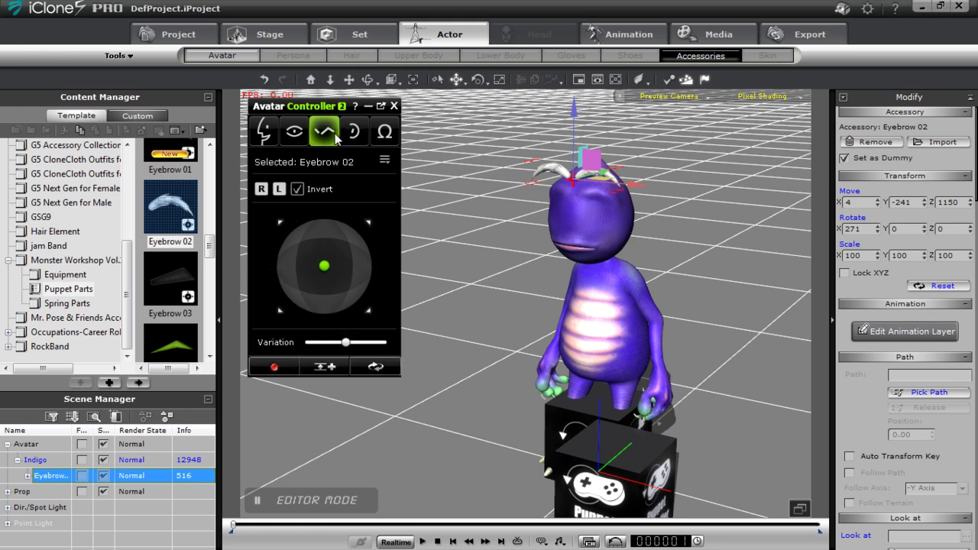
left_click_drag(326, 267, 374, 302)
left_click_drag(277, 236, 298, 211)
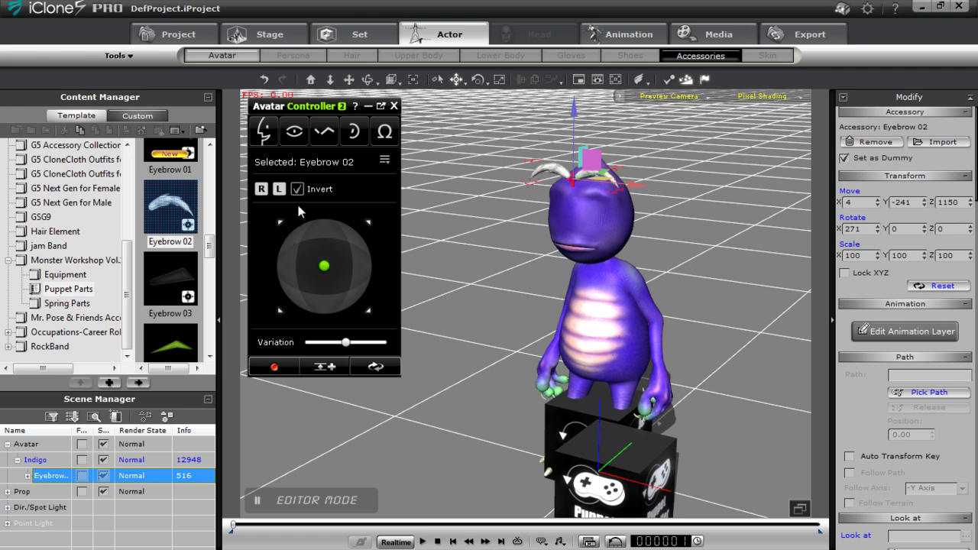
mouse_move(327, 268)
left_mouse_down()
mouse_move(359, 226)
mouse_move(307, 299)
mouse_move(329, 281)
mouse_move(327, 267)
left_mouse_up()
Delete the Indigo avatar together with its eyebrow accessory from the scene.
left_click(49, 460)
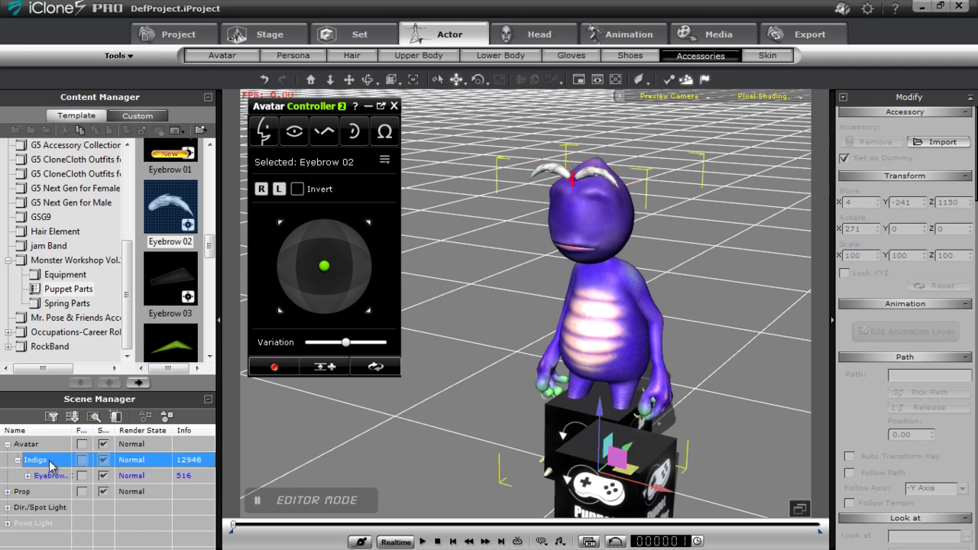
key("Delete")
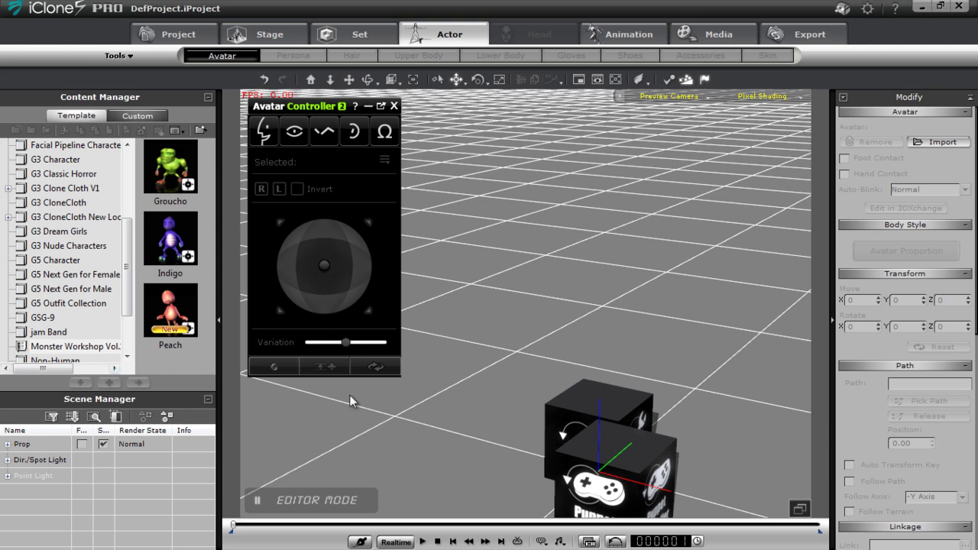
scroll(536, 404, "up", 3)
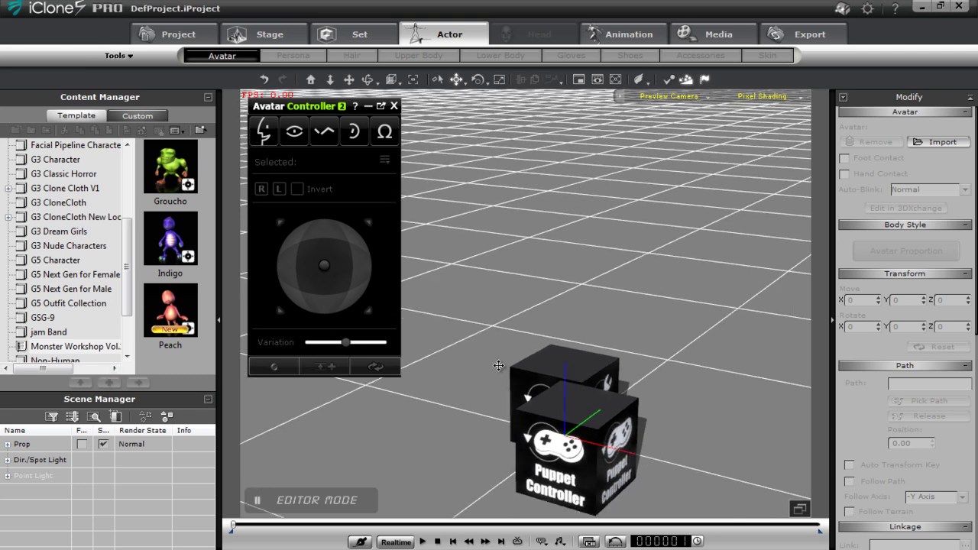
scroll(535, 397, "down", 4)
scroll(528, 391, "down", 3)
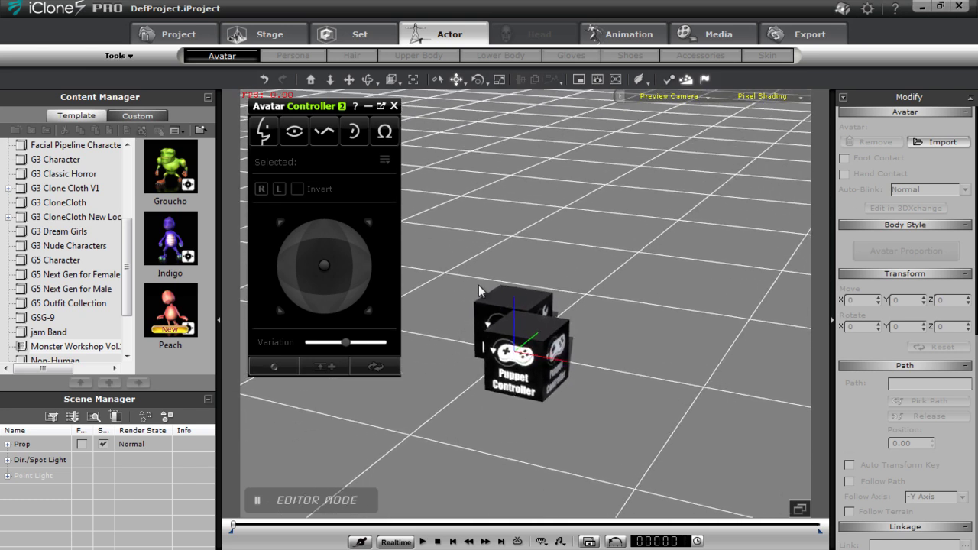
Load the AT_Base character from the custom avatar library into the scene.
left_click(137, 115)
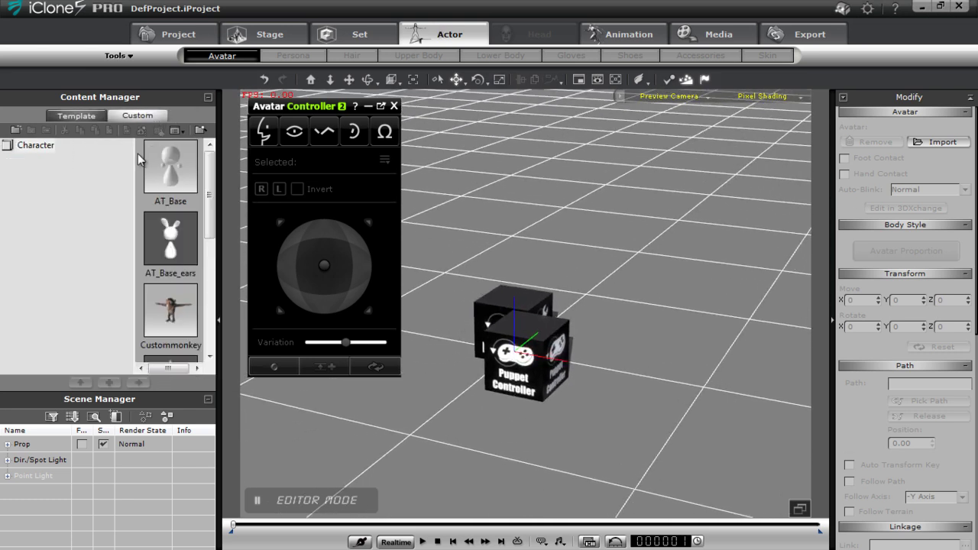
double_click(174, 164)
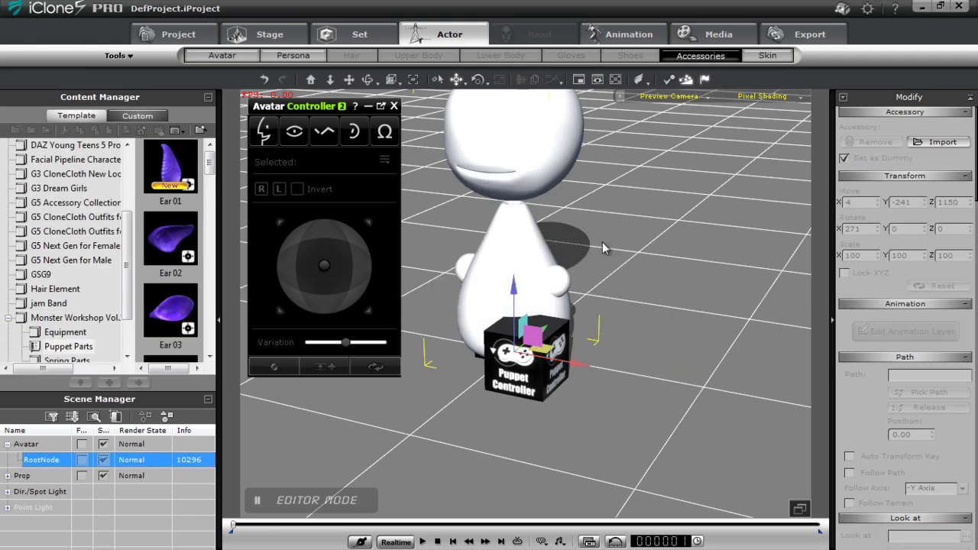
right_click_drag(602, 241, 555, 366)
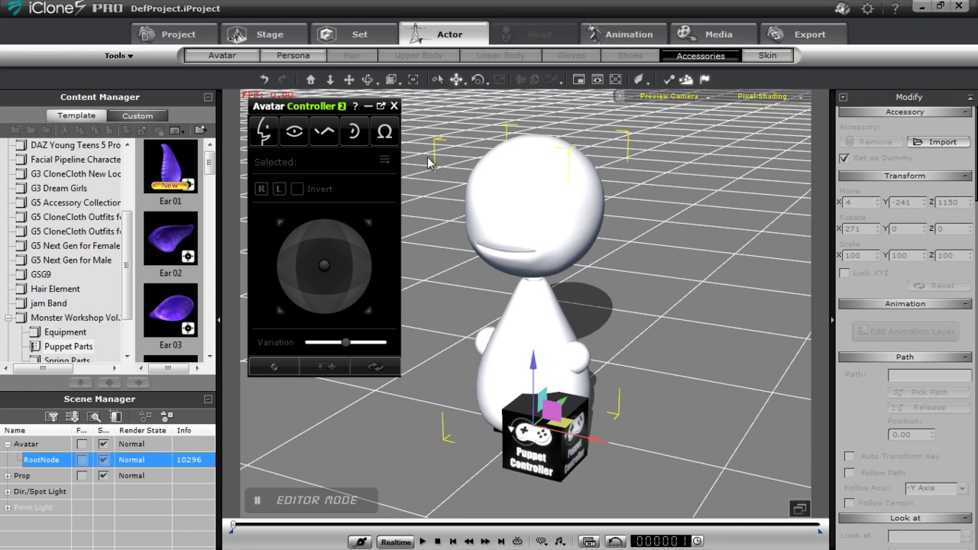
Try the Expressions control on the AT_Base avatar and check its accessory controls in the Avatar Controller.
left_click(281, 136)
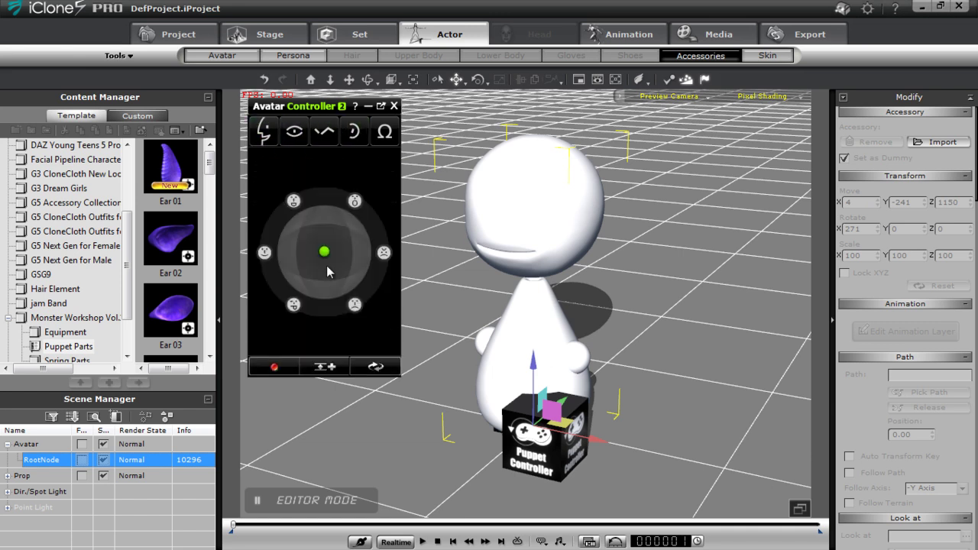
mouse_move(326, 254)
left_mouse_down()
mouse_move(352, 200)
mouse_move(265, 280)
mouse_move(321, 335)
mouse_move(403, 280)
mouse_move(370, 210)
mouse_move(275, 223)
mouse_move(294, 298)
mouse_move(363, 306)
mouse_move(308, 210)
mouse_move(316, 262)
mouse_move(384, 260)
mouse_move(363, 220)
mouse_move(323, 209)
mouse_move(338, 224)
mouse_move(279, 301)
mouse_move(339, 243)
mouse_move(324, 252)
left_mouse_up()
left_click(322, 135)
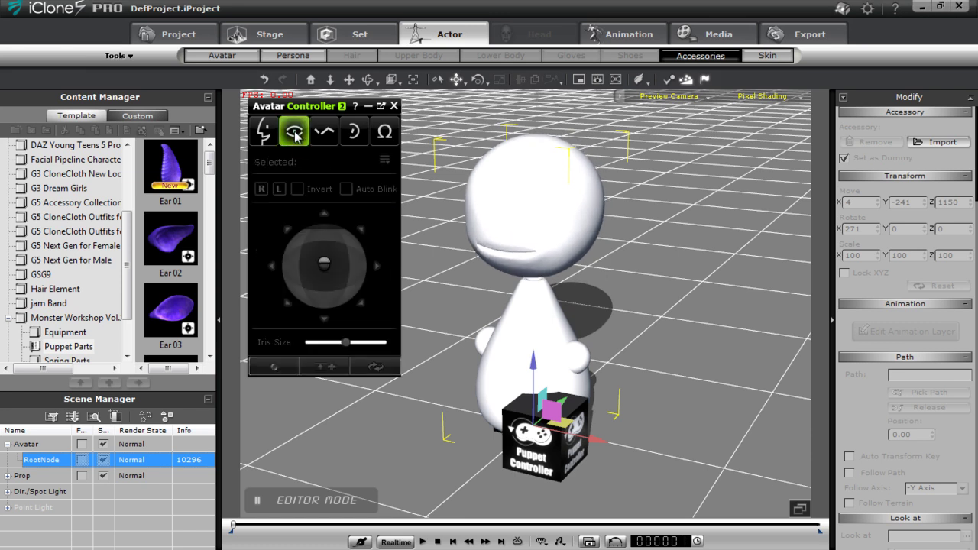
left_click(354, 131)
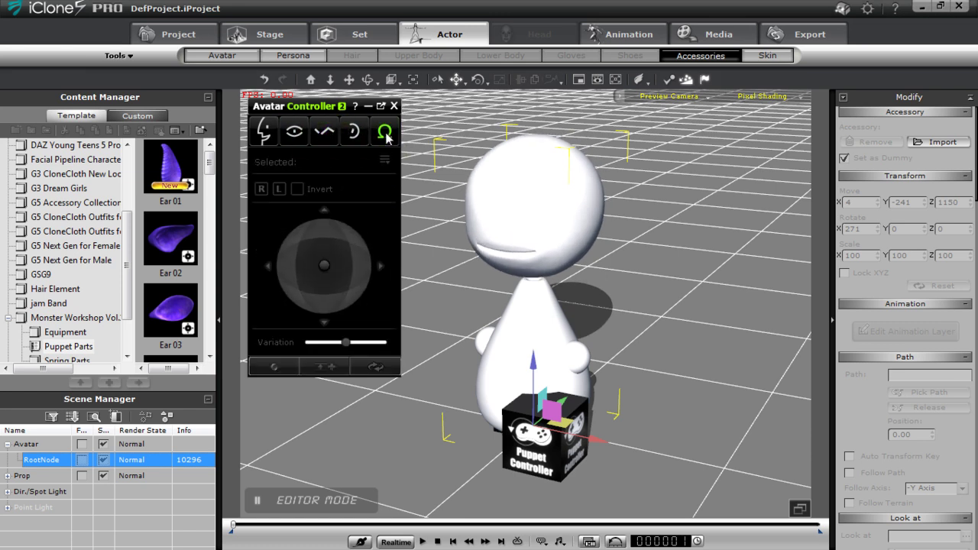
left_click(293, 131)
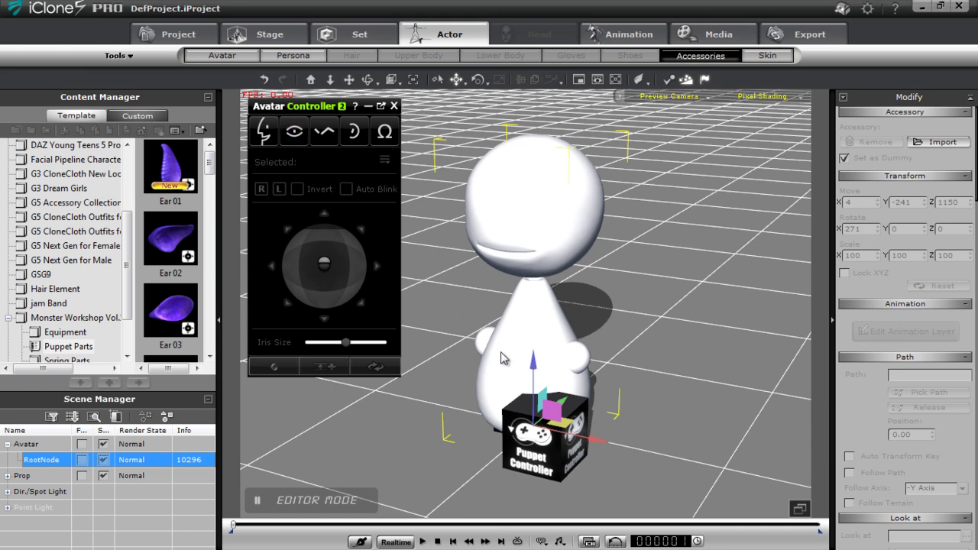
Add the Antenna02 prop from the Spring props library to the scene.
right_click_drag(482, 380, 603, 247)
left_click(357, 33)
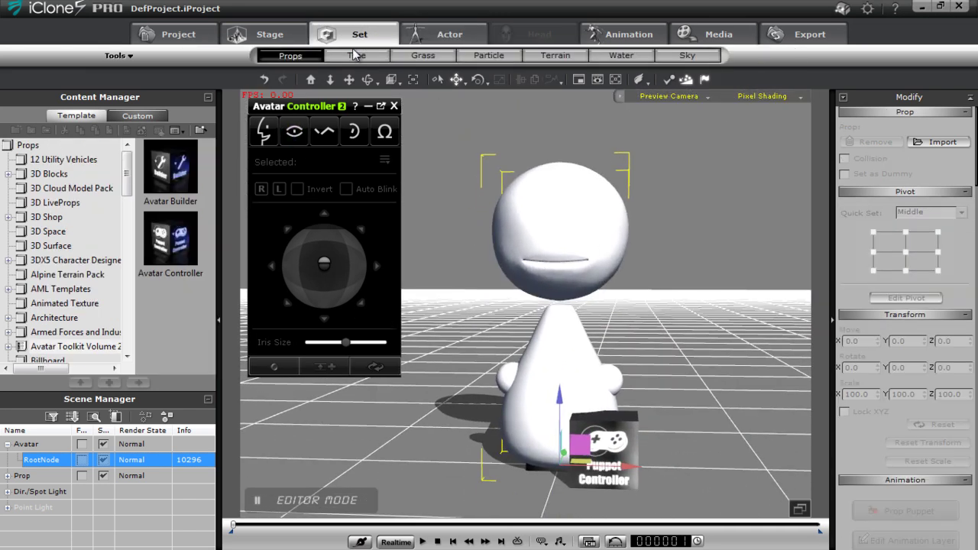
left_click_drag(126, 201, 124, 350)
left_click(44, 217)
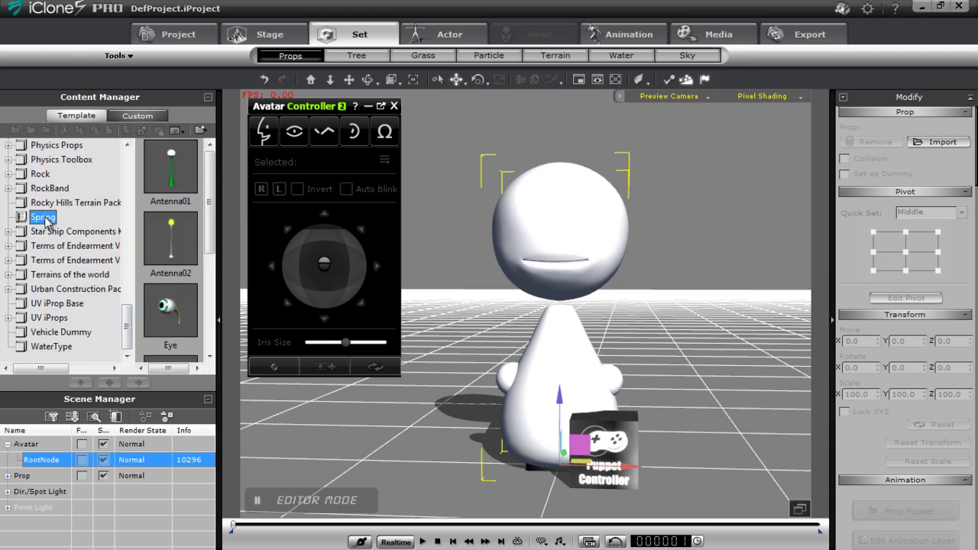
double_click(181, 245)
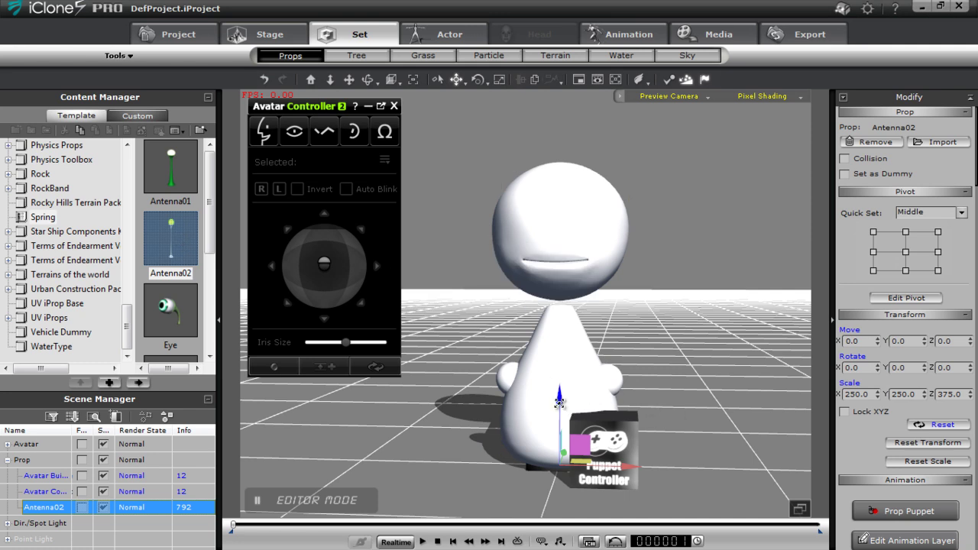
Raise the Antenna02 prop to Z 147.2 so that it stands on top of the avatar's head.
left_click_drag(559, 403, 564, 101)
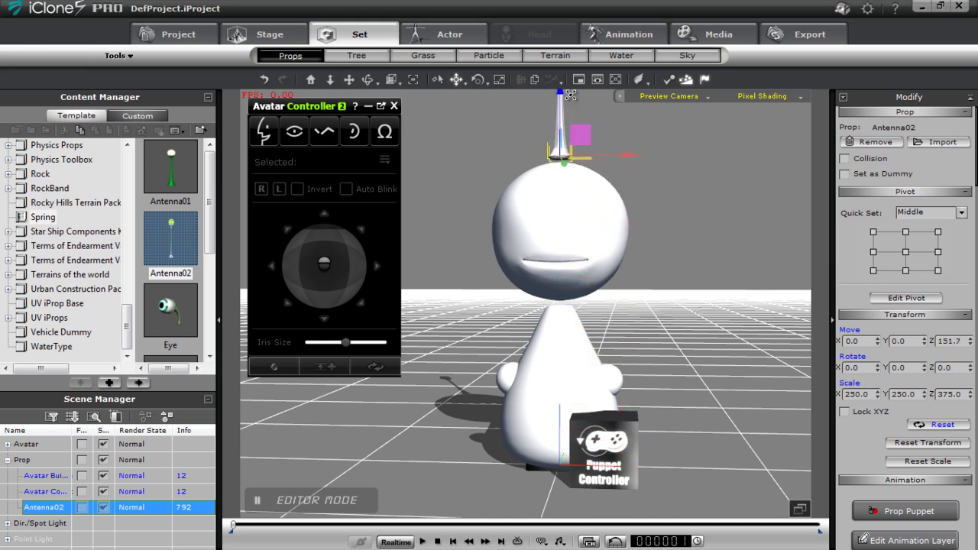
mouse_move(555, 320)
right_mouse_down()
mouse_move(564, 362)
mouse_move(476, 374)
mouse_move(571, 314)
right_mouse_up()
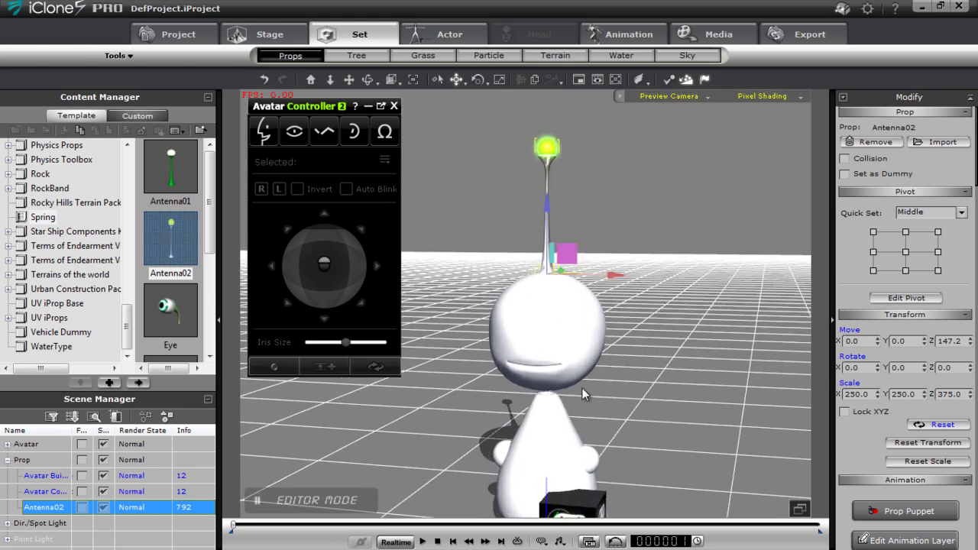
right_click_drag(585, 393, 597, 371)
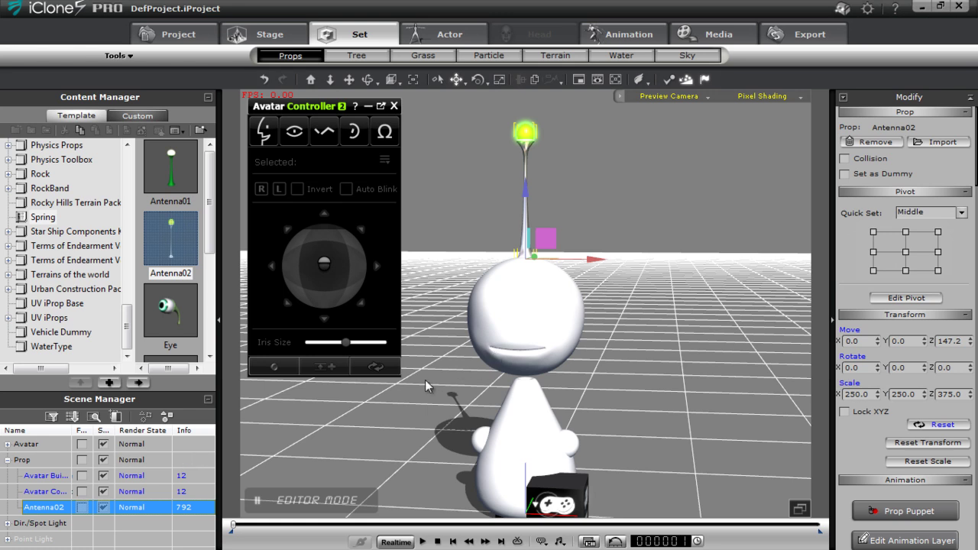
Attach the Antenna02 prop to the avatar's head and widen the scene list's Name column to show full names.
right_click(527, 137)
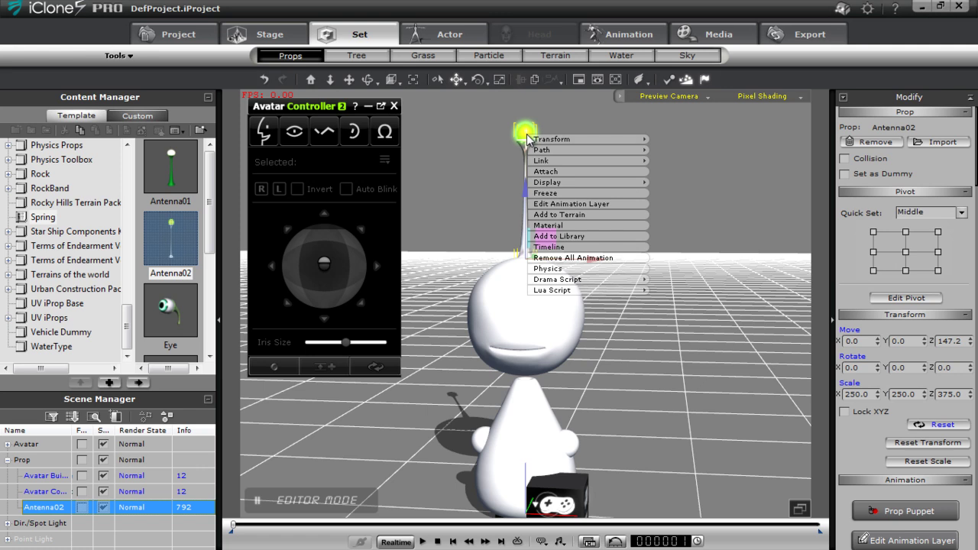
left_click(562, 173)
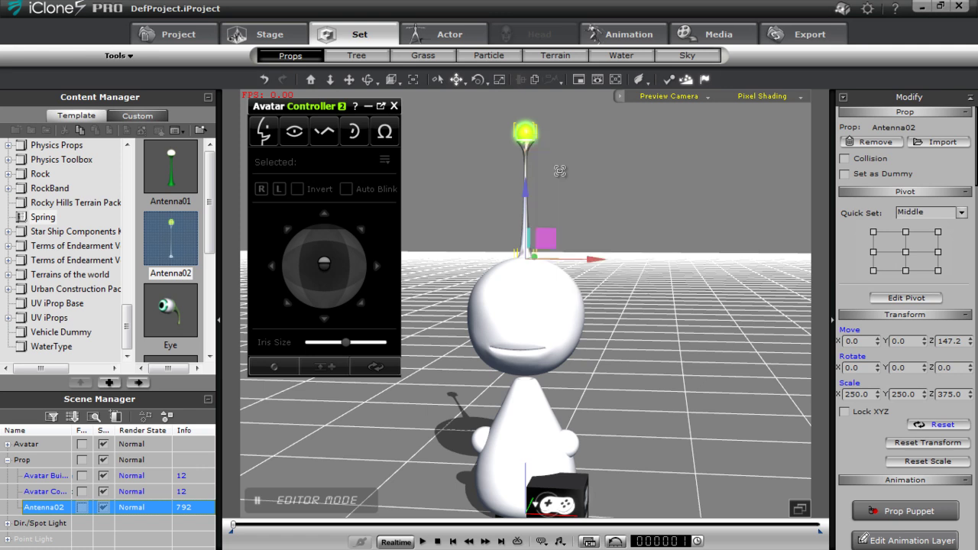
left_click(529, 296)
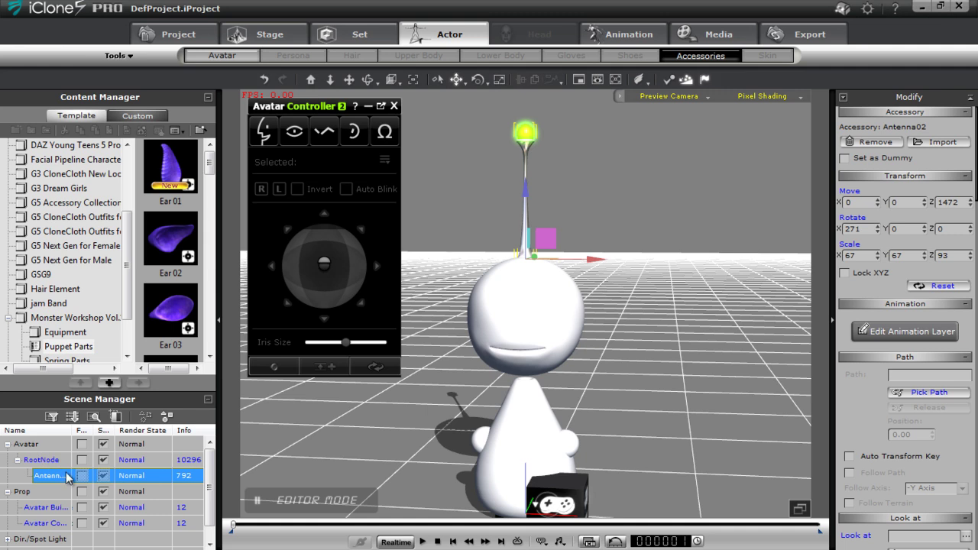
left_click_drag(72, 431, 94, 430)
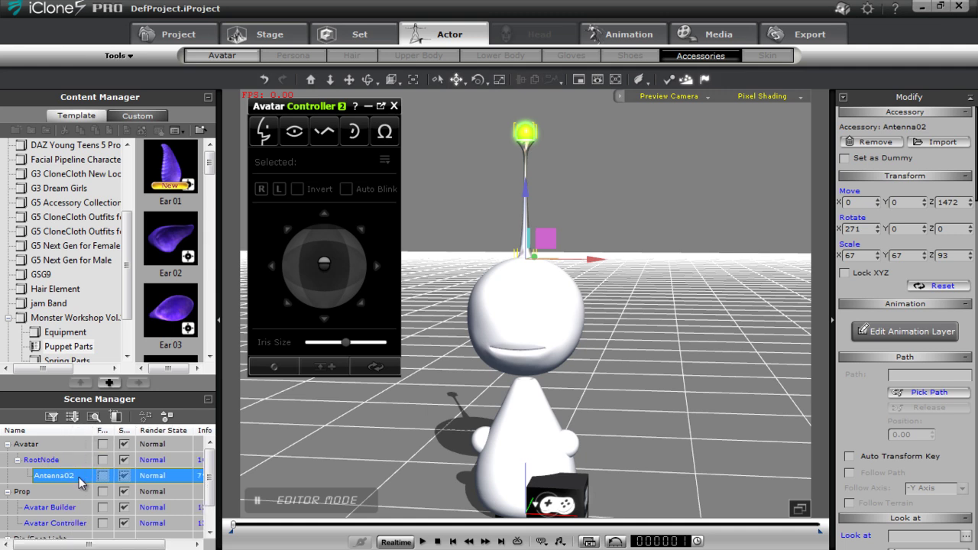
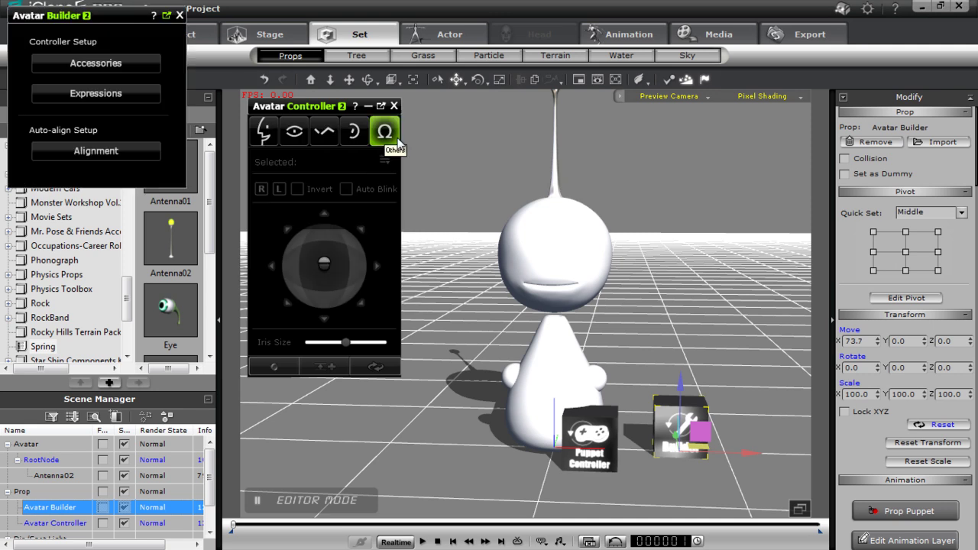
Open the Avatar Builder's Accessories controller setup with Antenna02 as the target accessory and move its window clear of the model.
left_click_drag(116, 16, 230, 195)
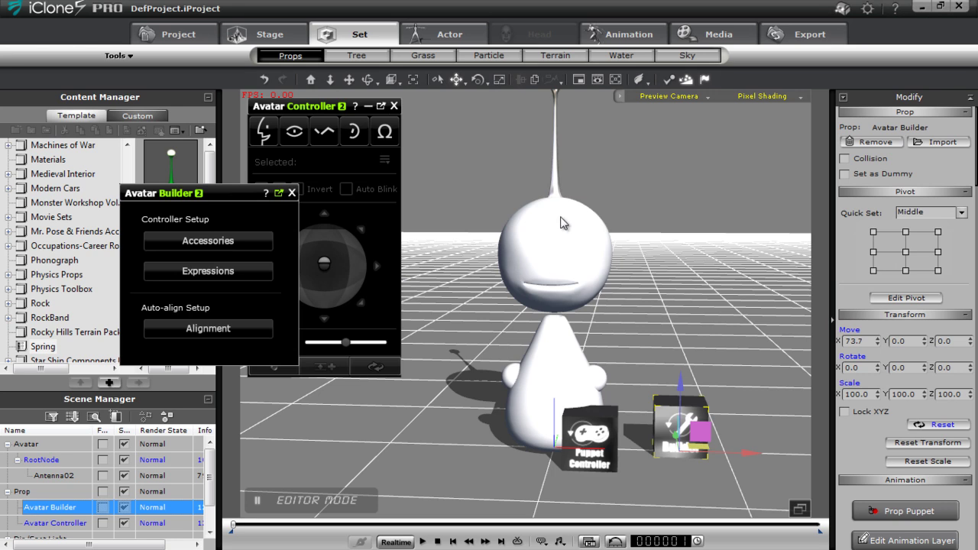
middle_click_drag(564, 222, 564, 330)
scroll(563, 330, "up", 5)
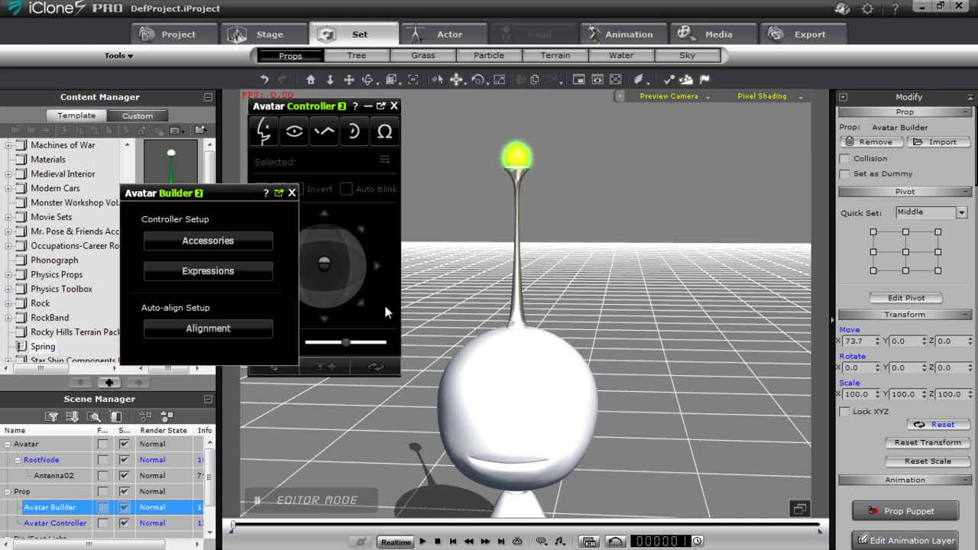
left_click(239, 243)
left_click(58, 475)
left_click_drag(257, 198, 799, 44)
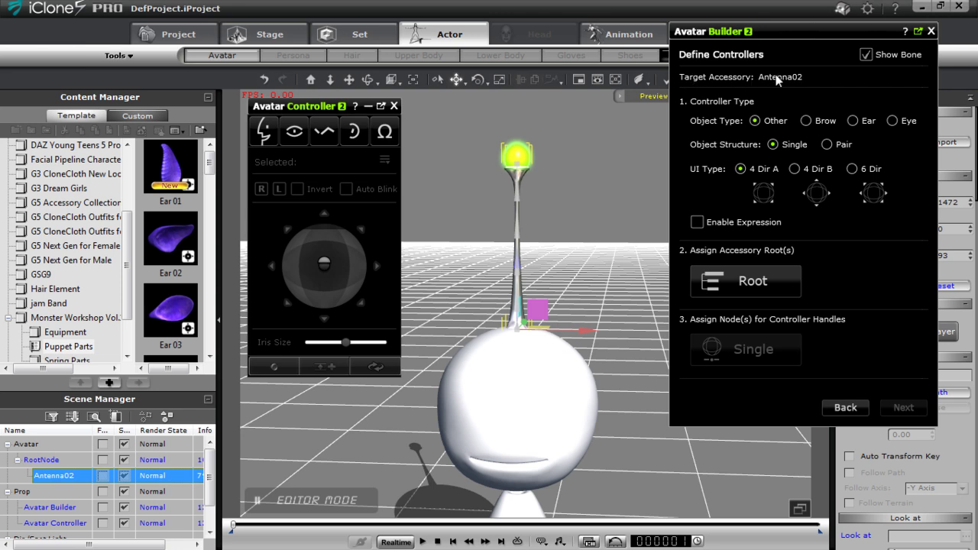
Toggle Show Bone off and on, and review the Avatar Controller's Eyes, Brows, Ears and Others controls.
left_click(866, 55)
left_click(867, 55)
left_click(347, 134)
left_click(294, 131)
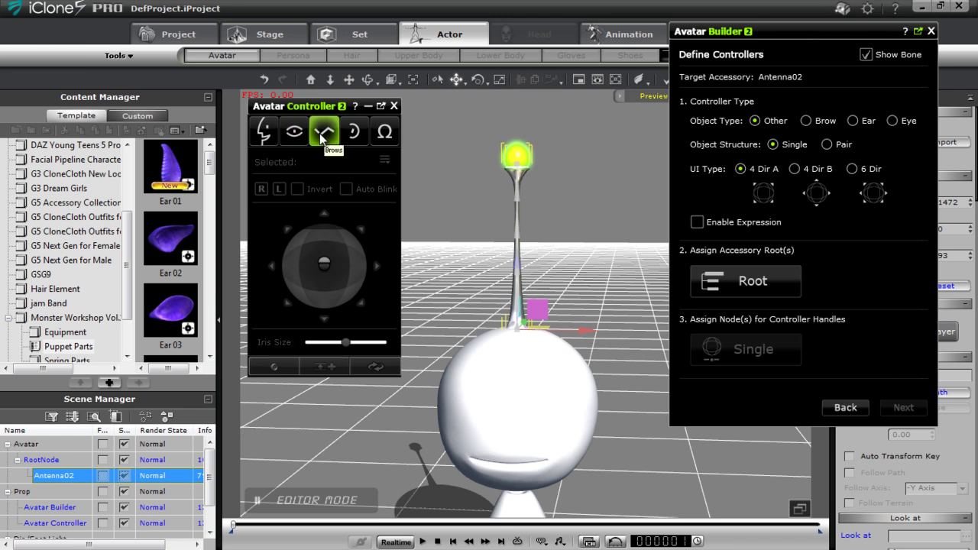
left_click(356, 132)
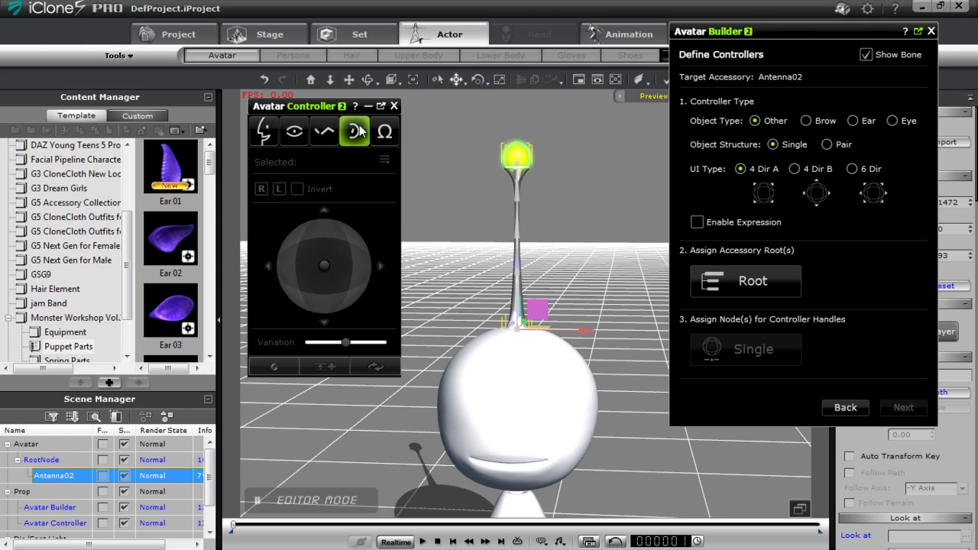
left_click(385, 132)
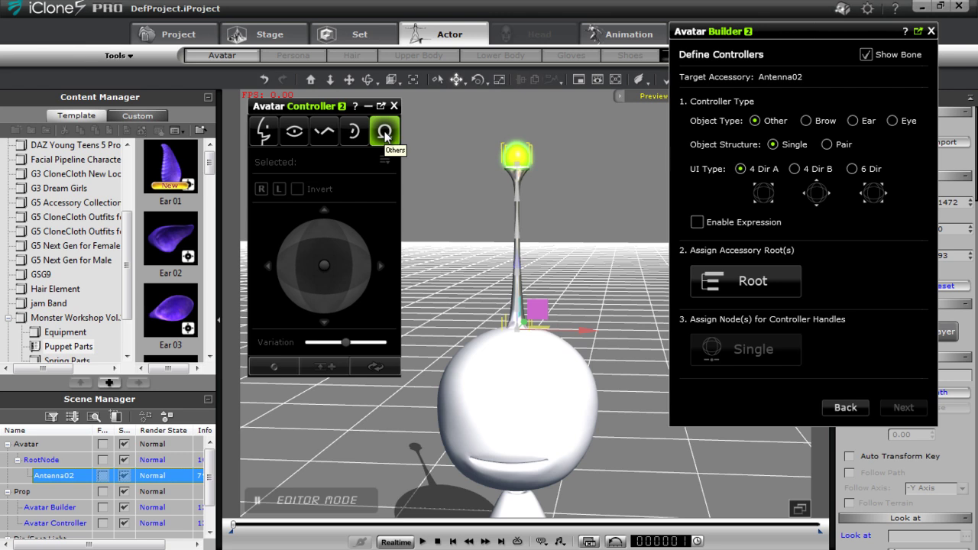
left_click(294, 131)
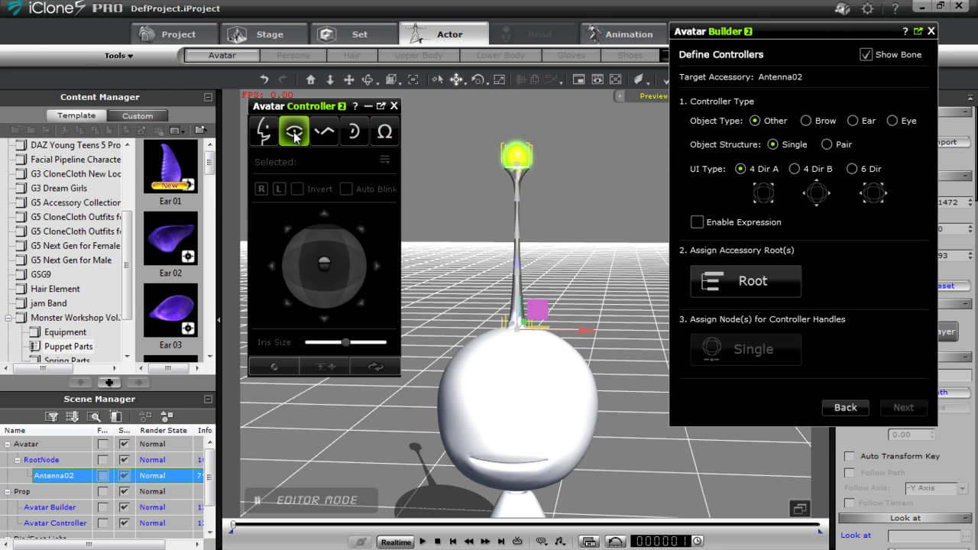
left_click(386, 132)
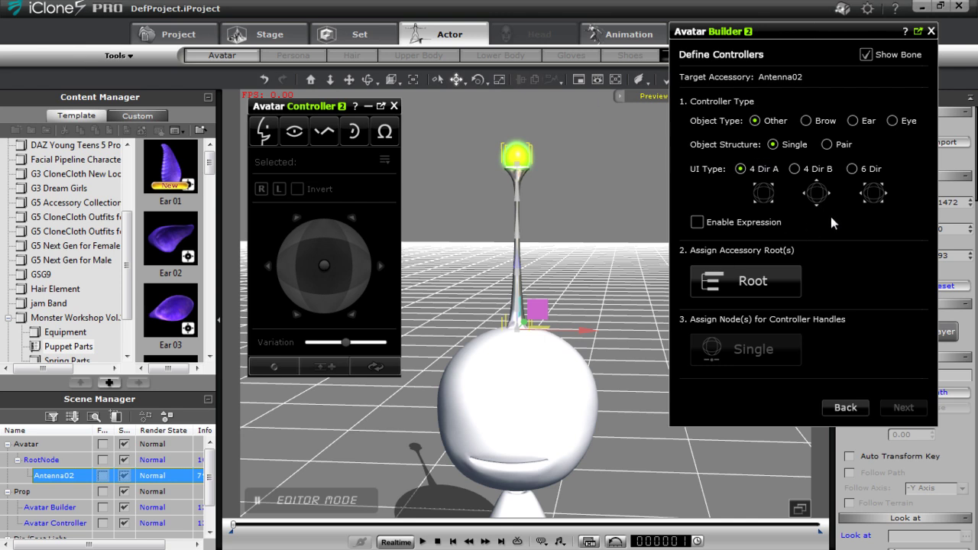
Assign Antenna02 as the accessory root for the antenna's controller.
left_click(775, 280)
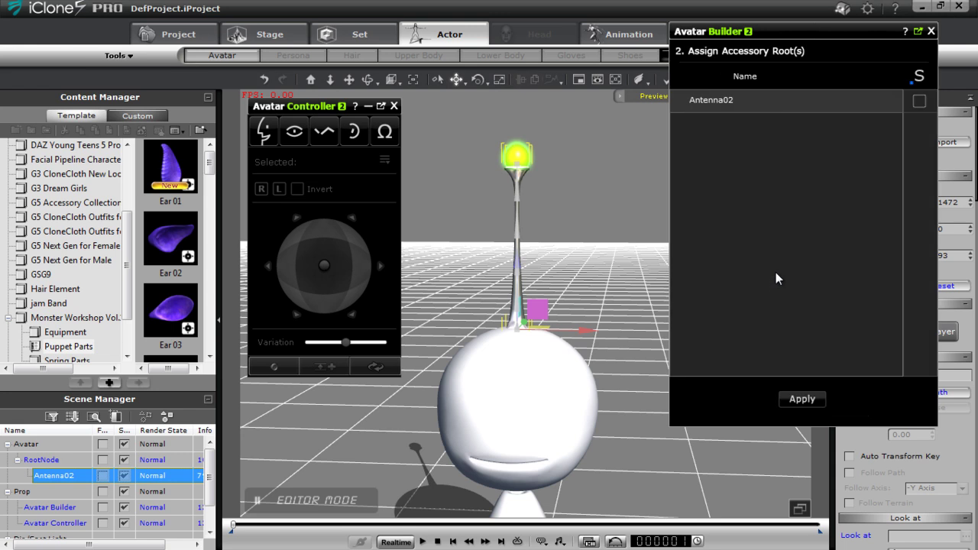
left_click(920, 101)
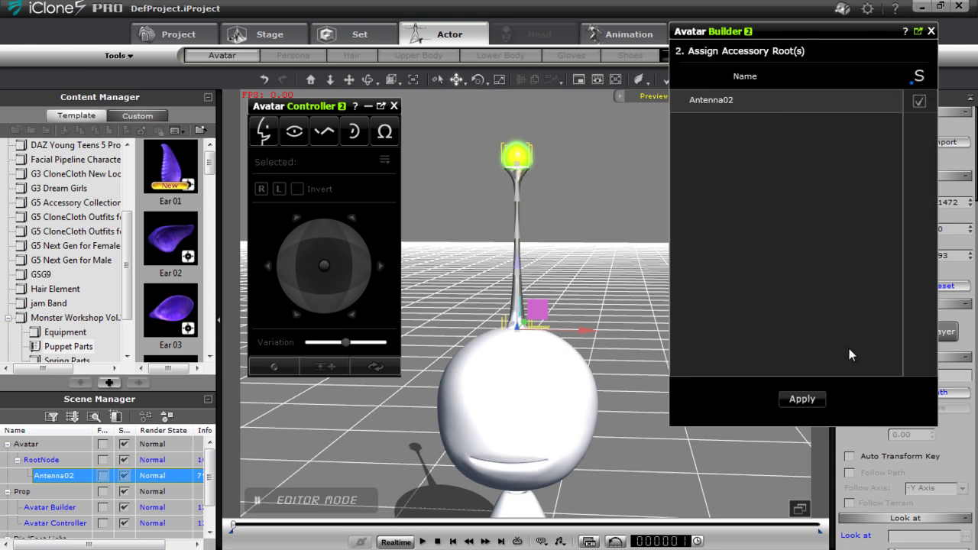
left_click(802, 400)
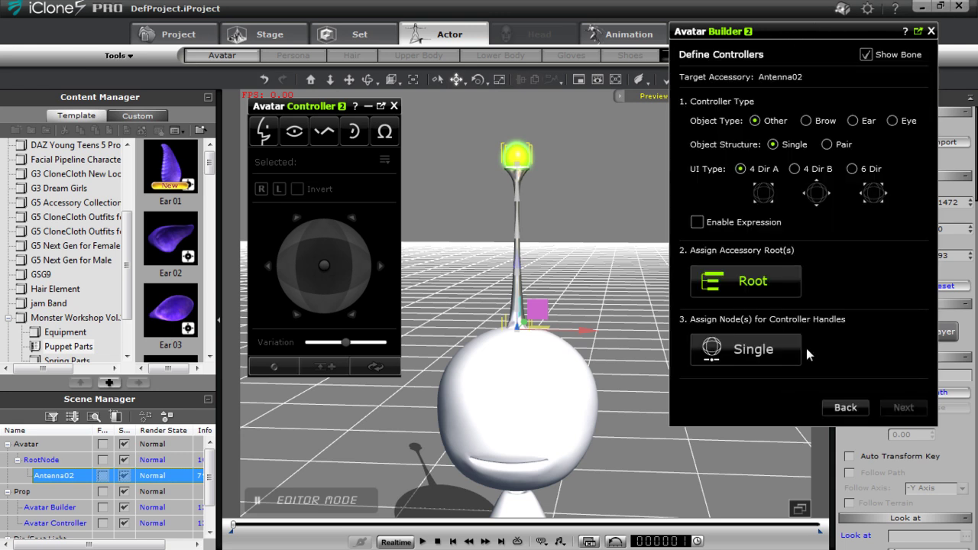
Assign the Antenna02 node to both the direction and variation handles of the single controller, and finish its definition with no puppet modes.
left_click(762, 347)
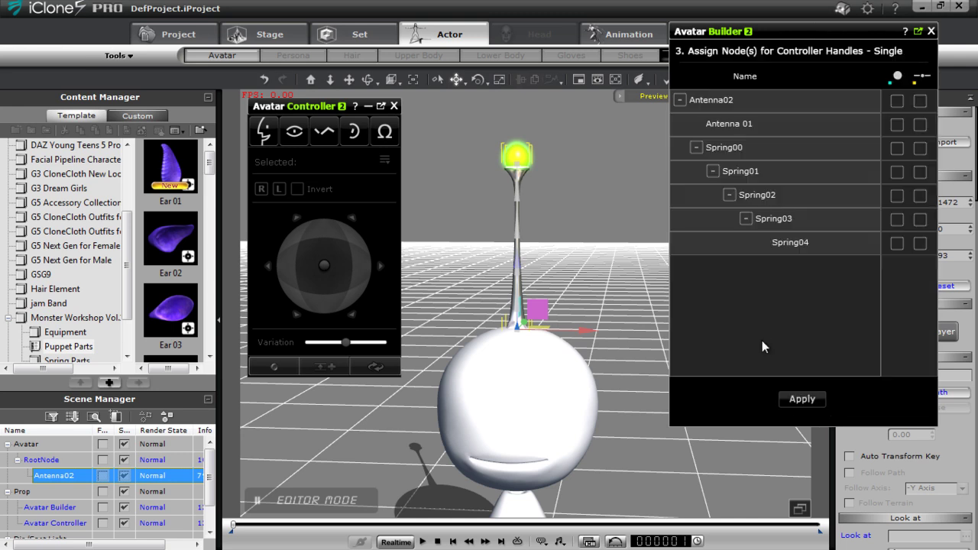
left_click(898, 102)
left_click(921, 101)
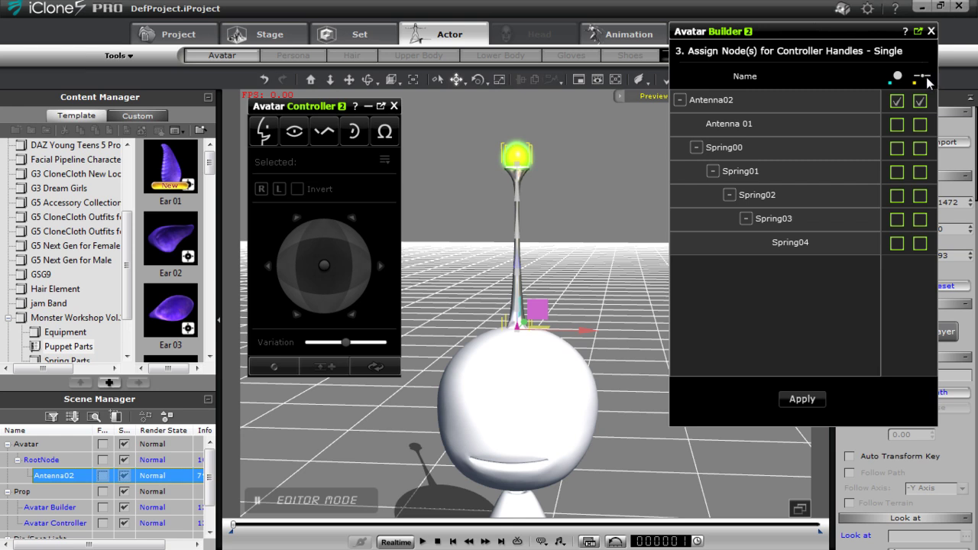
left_click(813, 399)
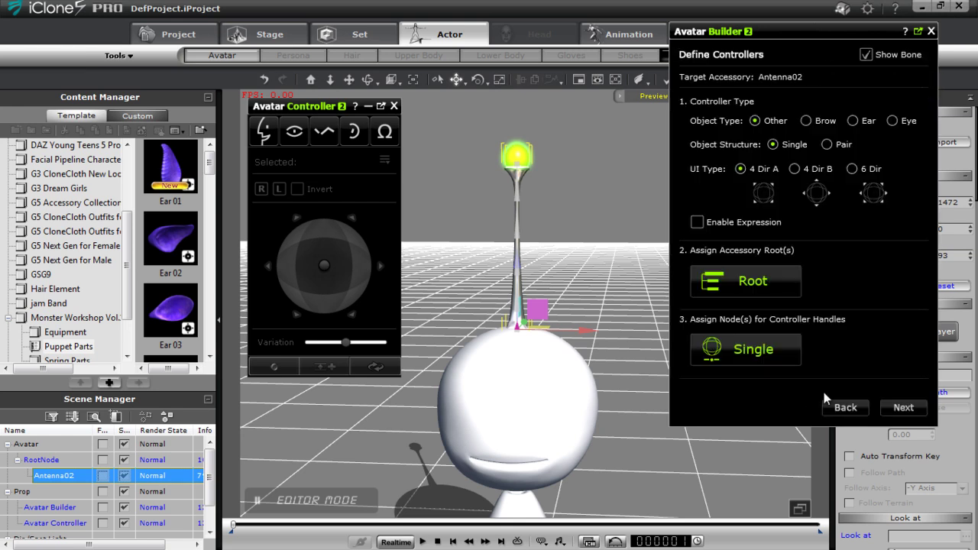
left_click(903, 407)
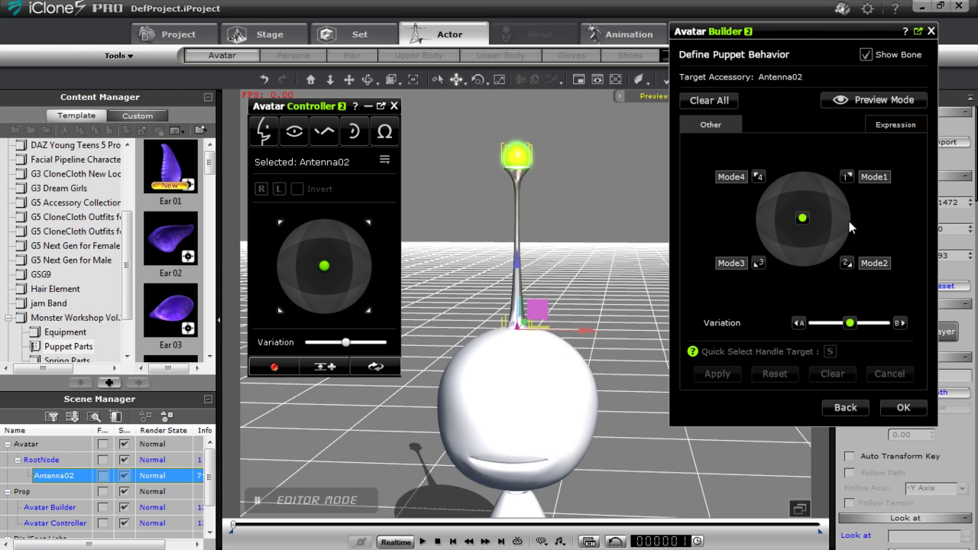
left_click(899, 406)
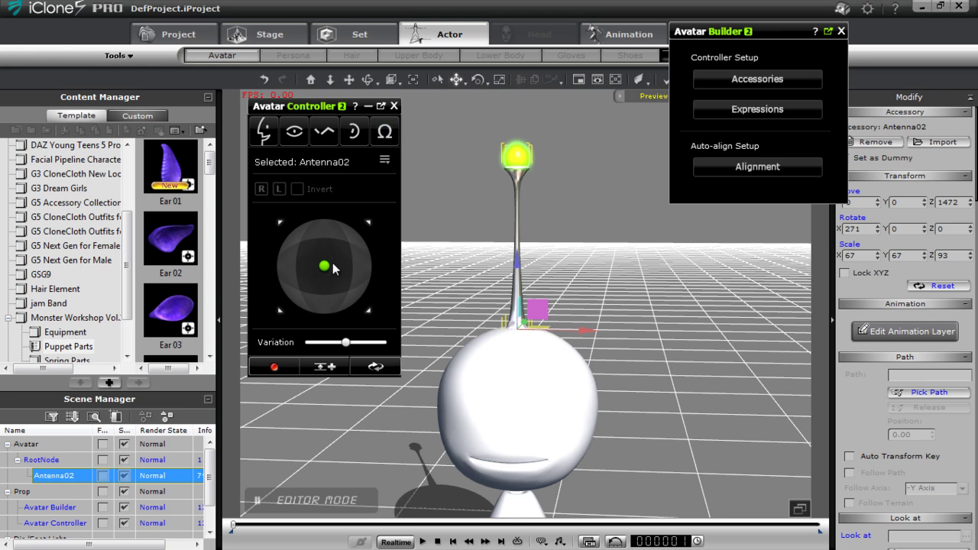
Test the Antenna02 controller in several directions, and check the Avatar Controller's Ears, Brows and expression controls.
left_click_drag(327, 271, 267, 214)
left_click_drag(369, 304, 291, 230)
mouse_move(320, 268)
left_mouse_down()
mouse_move(297, 301)
mouse_move(313, 303)
mouse_move(288, 294)
mouse_move(356, 308)
mouse_move(285, 241)
mouse_move(327, 234)
mouse_move(366, 209)
mouse_move(295, 300)
mouse_move(324, 265)
left_mouse_up()
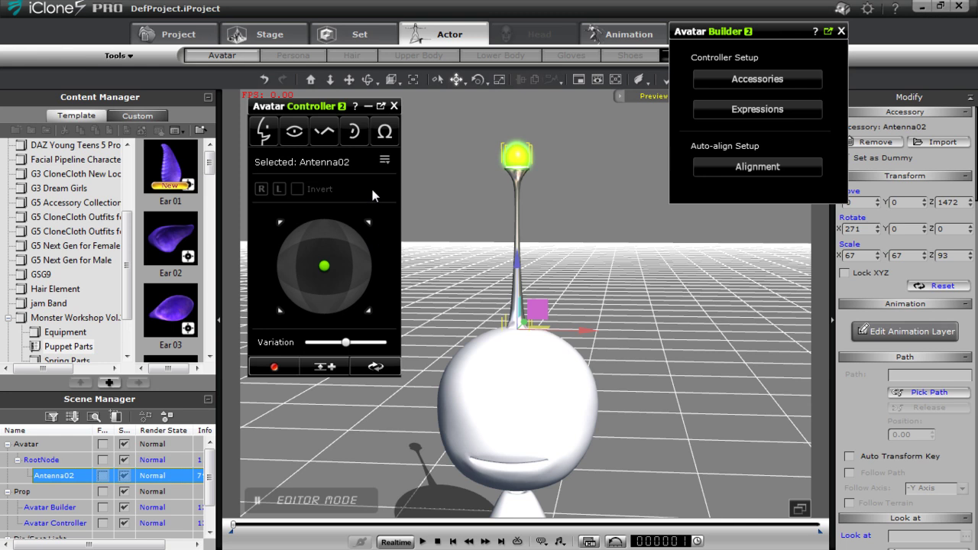
left_click(354, 132)
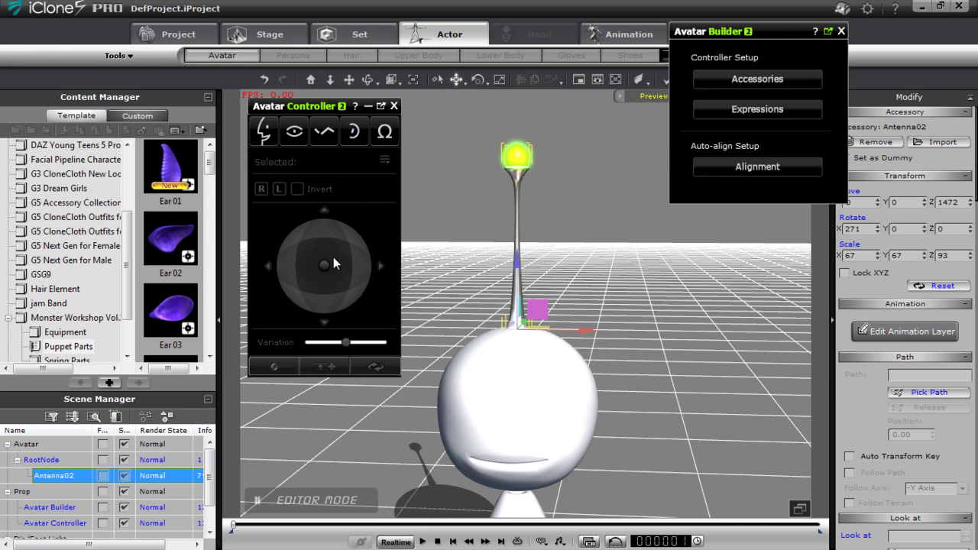
left_click(327, 132)
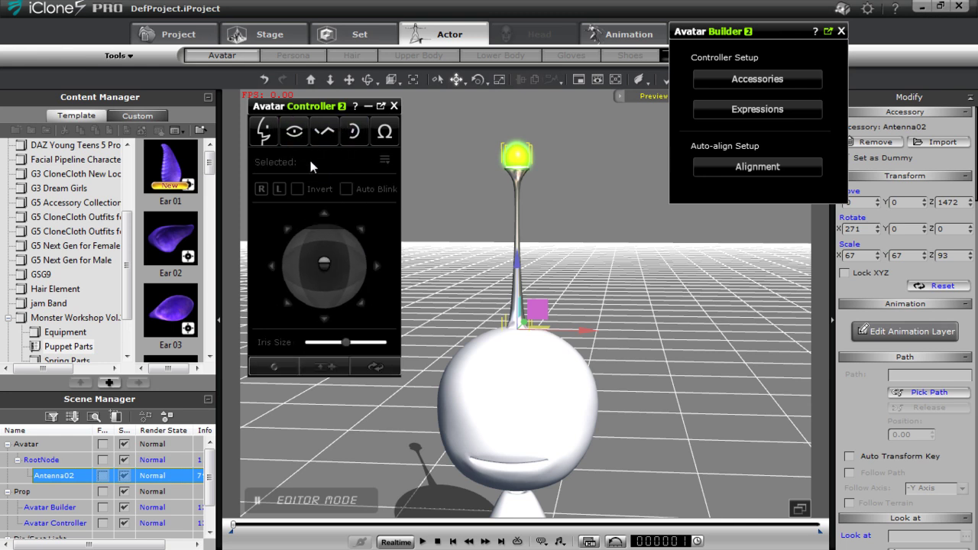
left_click(263, 131)
mouse_move(325, 255)
left_mouse_down()
mouse_move(306, 277)
mouse_move(279, 205)
mouse_move(342, 307)
mouse_move(325, 239)
mouse_move(332, 254)
left_mouse_up()
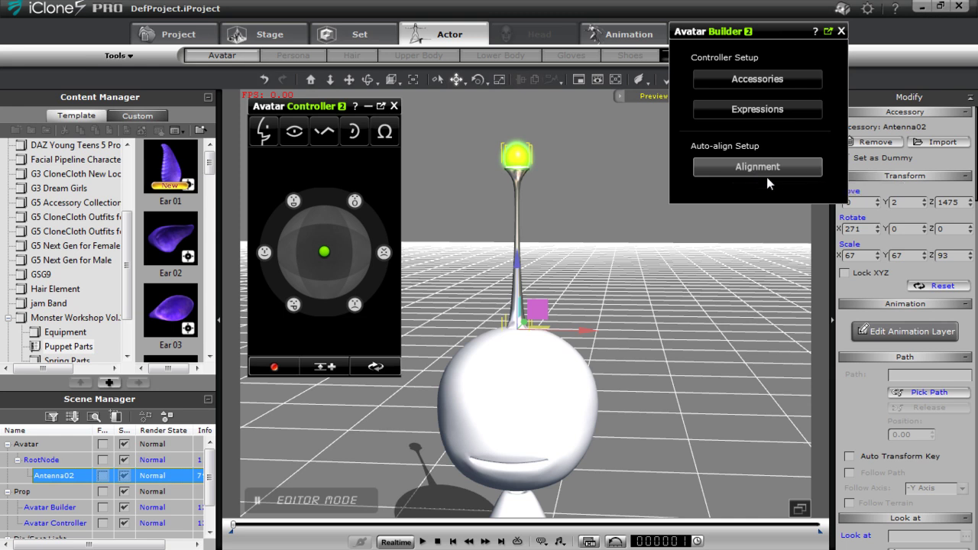
Open the custom AT_ears project without saving the current one, and move the Avatar Toolkit controller clear of the rabbit avatar's head.
left_click(168, 38)
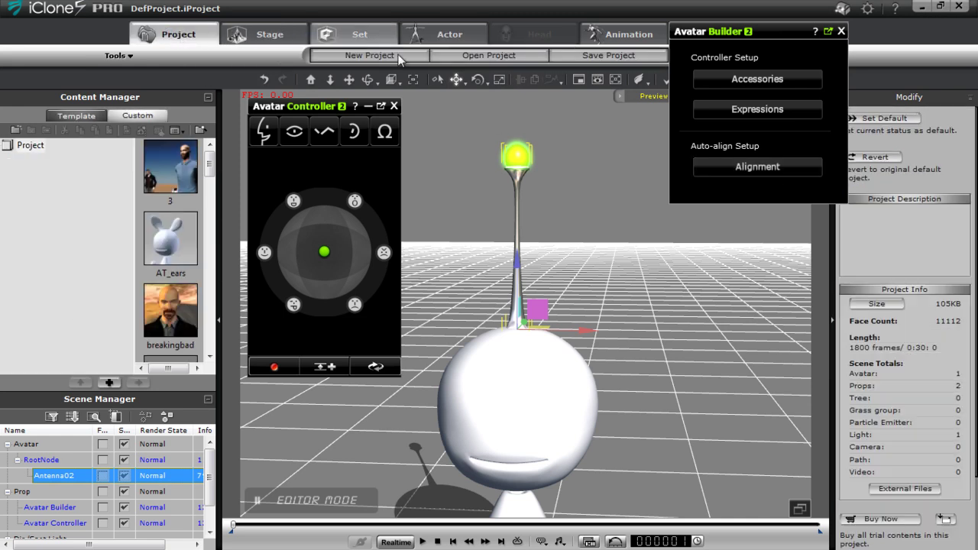
double_click(169, 256)
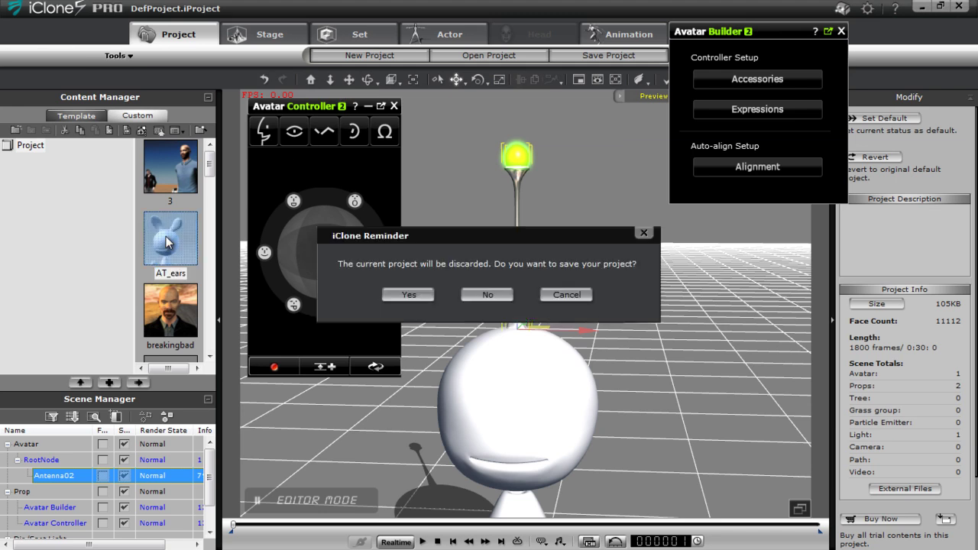
left_click(493, 294)
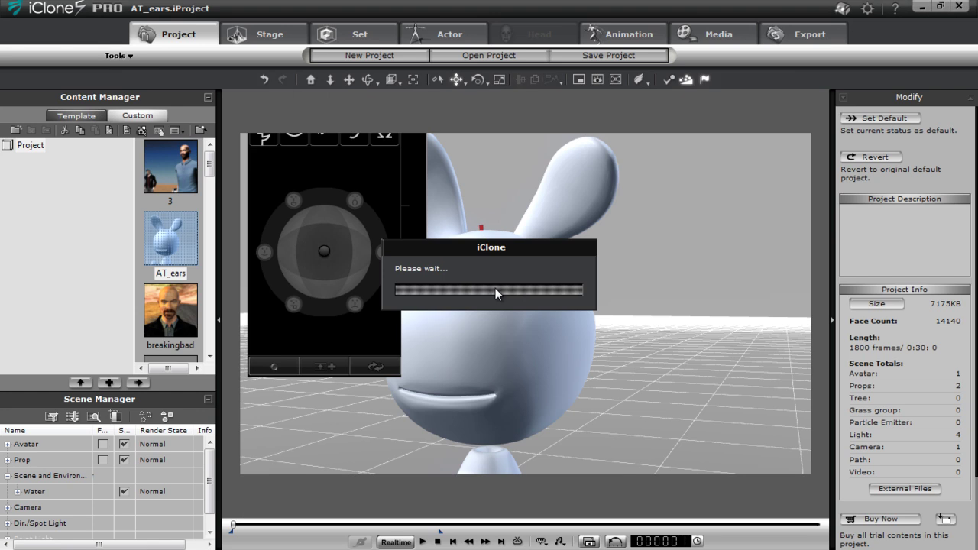
left_click(366, 175)
mouse_move(304, 157)
left_mouse_down()
mouse_move(694, 184)
mouse_move(780, 146)
left_mouse_up()
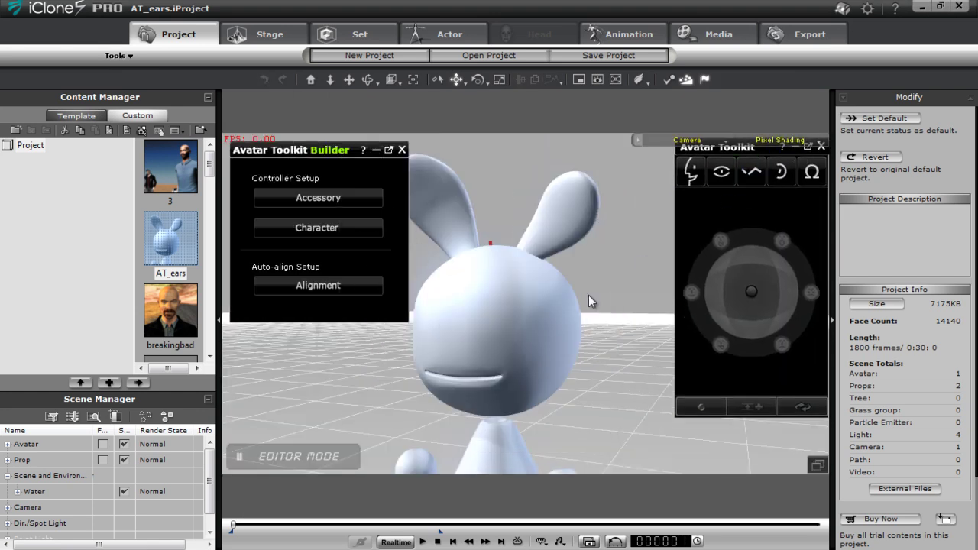
Select the rabbit avatar and test its Ear controller's direction, Invert and Variation controls, checking the Eyes and Others categories too.
left_click(520, 322)
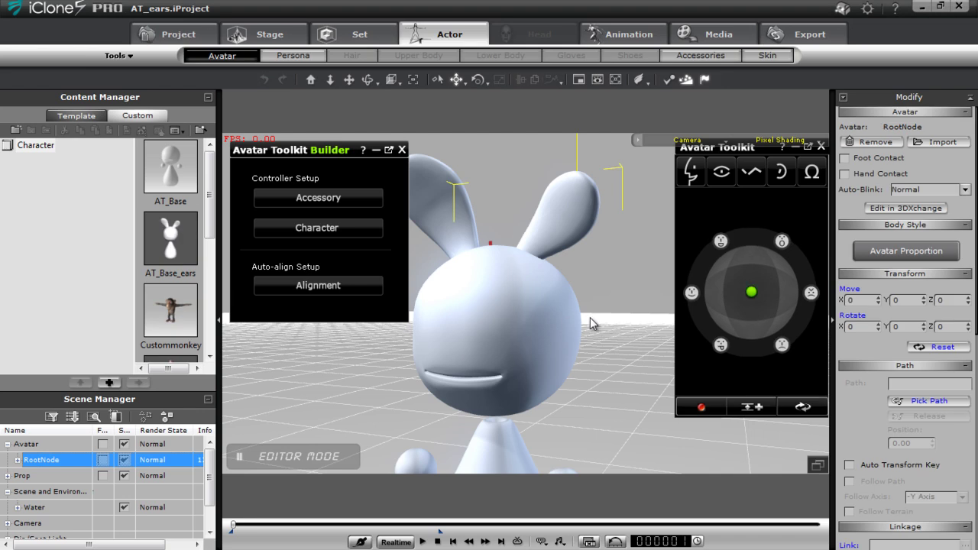
left_click(721, 172)
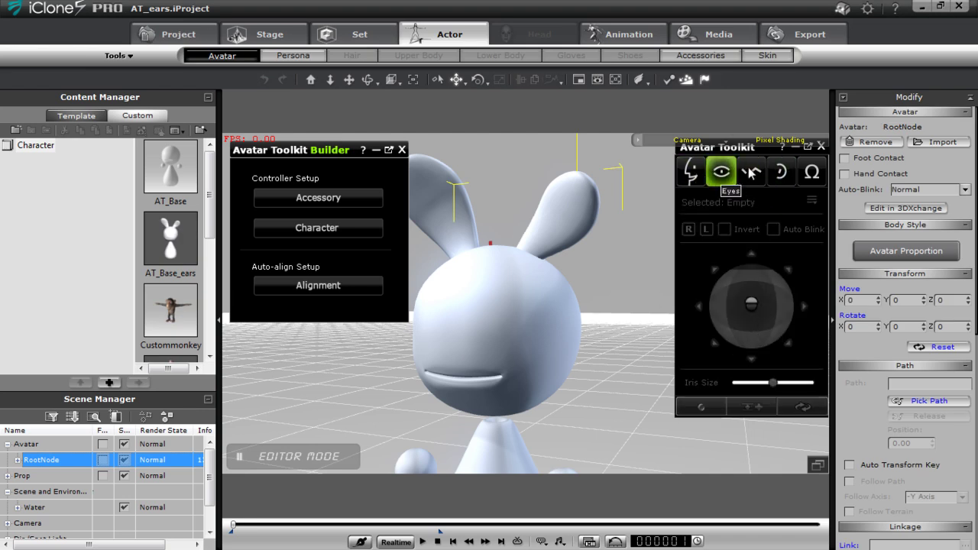
left_click(780, 173)
mouse_move(751, 306)
left_mouse_down()
mouse_move(753, 280)
mouse_move(753, 332)
mouse_move(706, 313)
mouse_move(790, 289)
mouse_move(757, 272)
mouse_move(743, 301)
mouse_move(775, 313)
mouse_move(751, 303)
mouse_move(726, 331)
mouse_move(751, 305)
mouse_move(744, 264)
mouse_move(749, 306)
mouse_move(810, 307)
mouse_move(735, 289)
mouse_move(748, 304)
left_mouse_up()
left_click(809, 306)
left_click(725, 230)
mouse_move(773, 382)
left_mouse_down()
mouse_move(738, 382)
mouse_move(810, 382)
mouse_move(738, 382)
mouse_move(773, 382)
left_mouse_up()
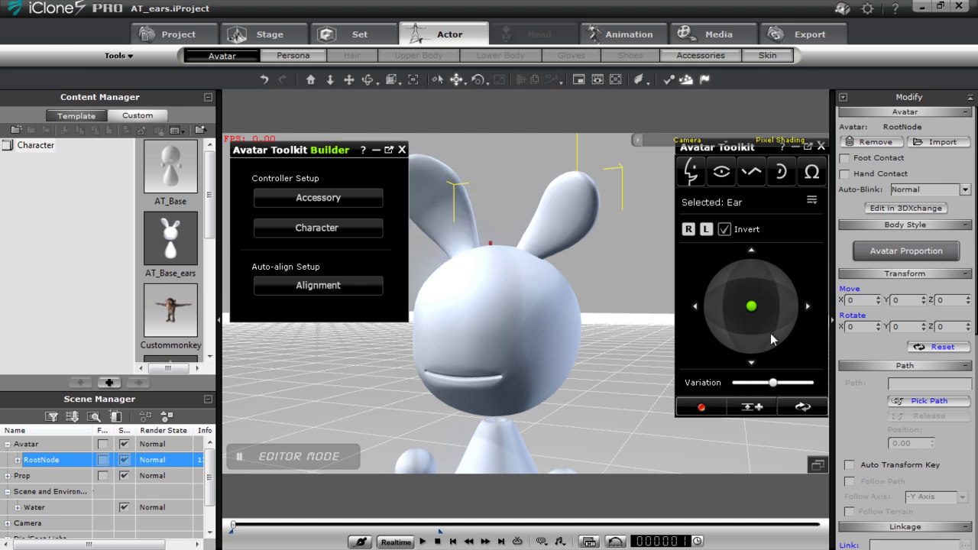
left_click(811, 172)
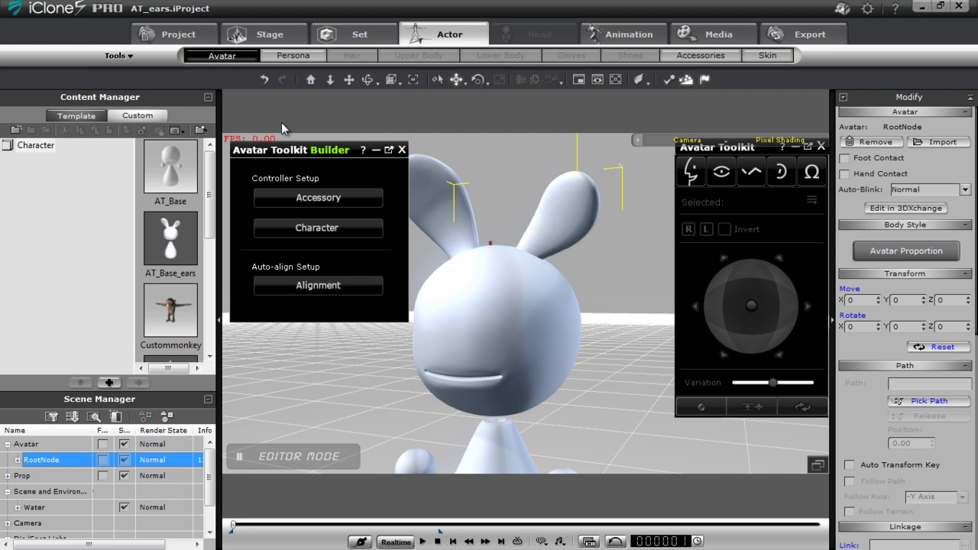
Expand the avatar's Ear accessory in the scene list, open its controller definition in the Builder, and move the Builder clear of the head.
left_click(207, 97)
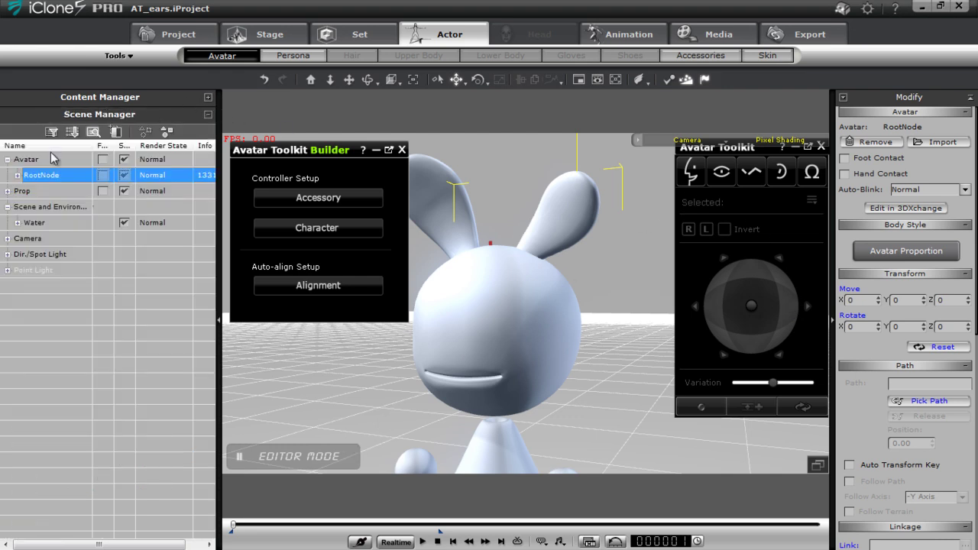
left_click(18, 175)
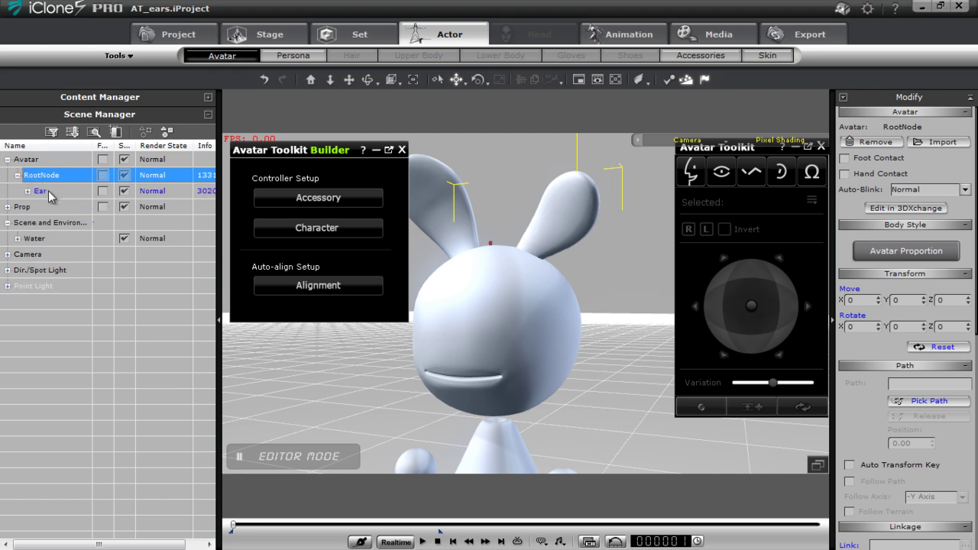
left_click(27, 191)
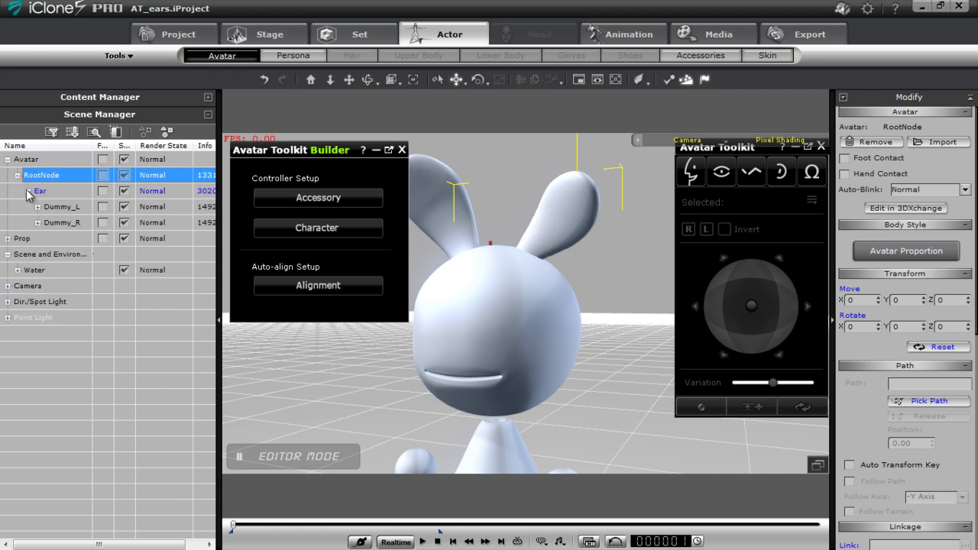
left_click(335, 199)
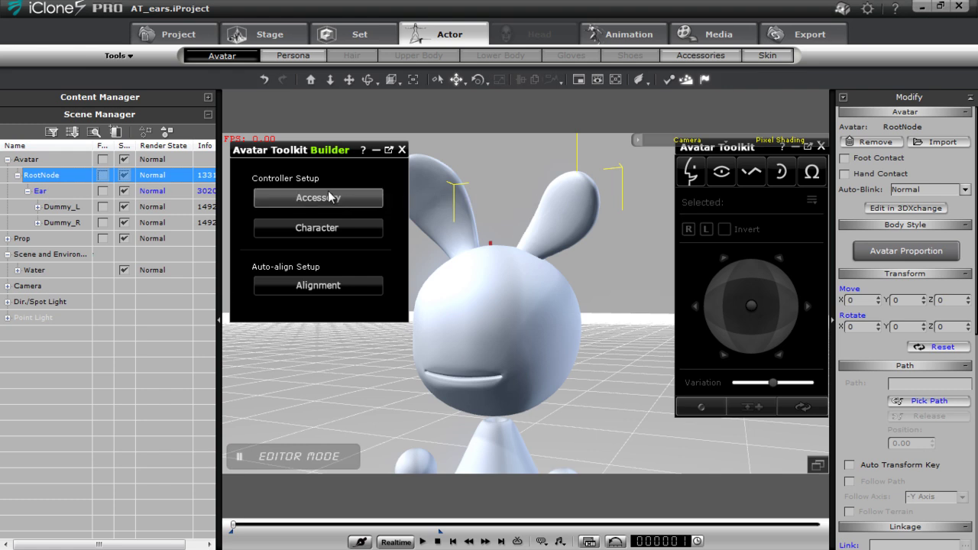
left_click(40, 192)
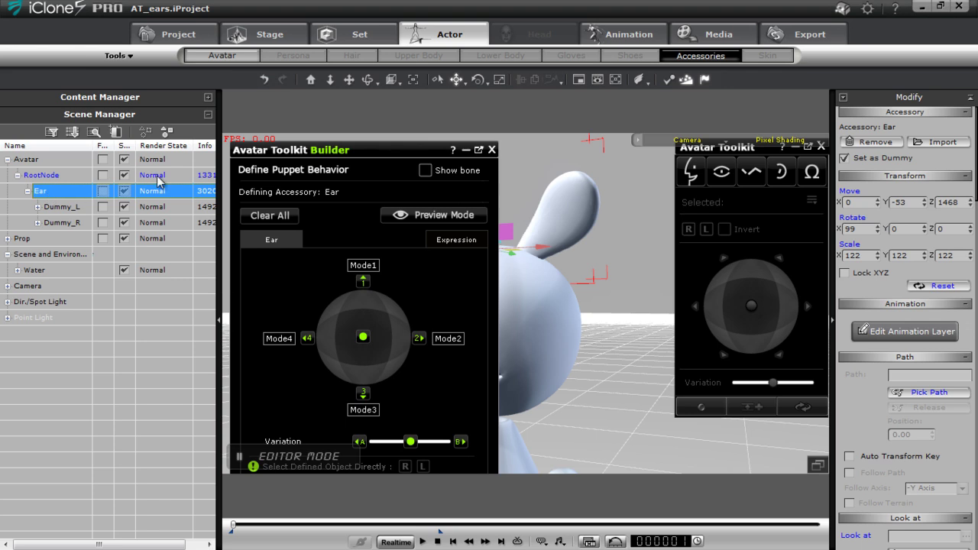
left_click(478, 150)
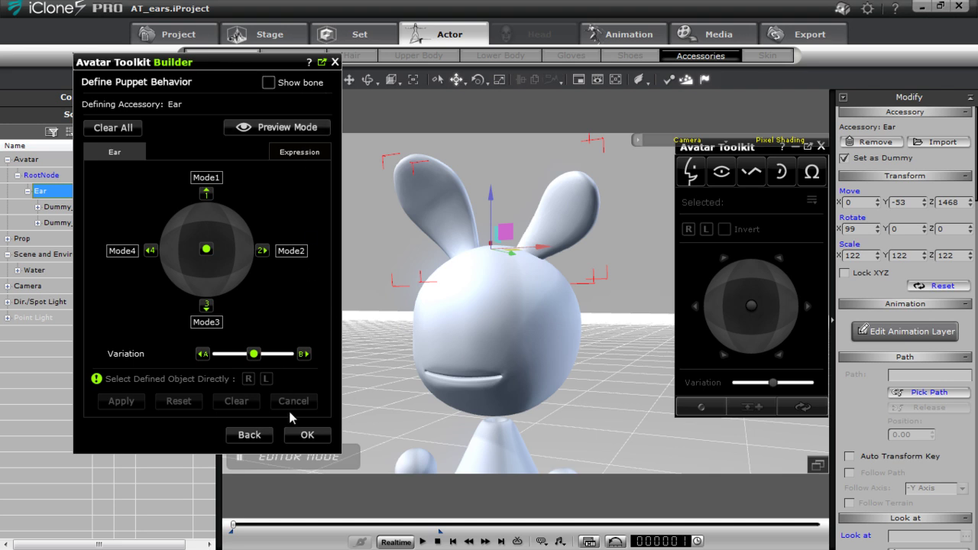
Change the Ear accessory's controller object type to Brow and finish the definition.
left_click(260, 437)
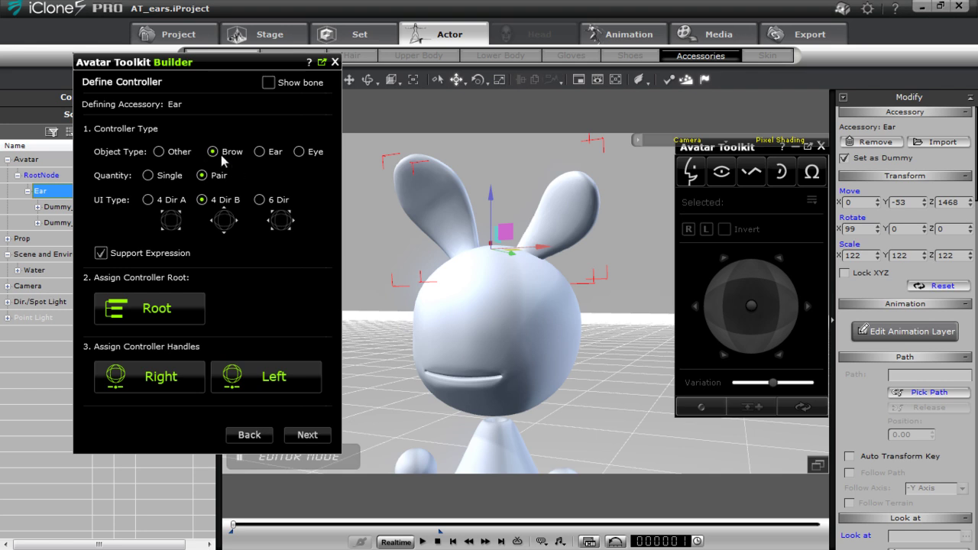
left_click(305, 435)
left_click(165, 269)
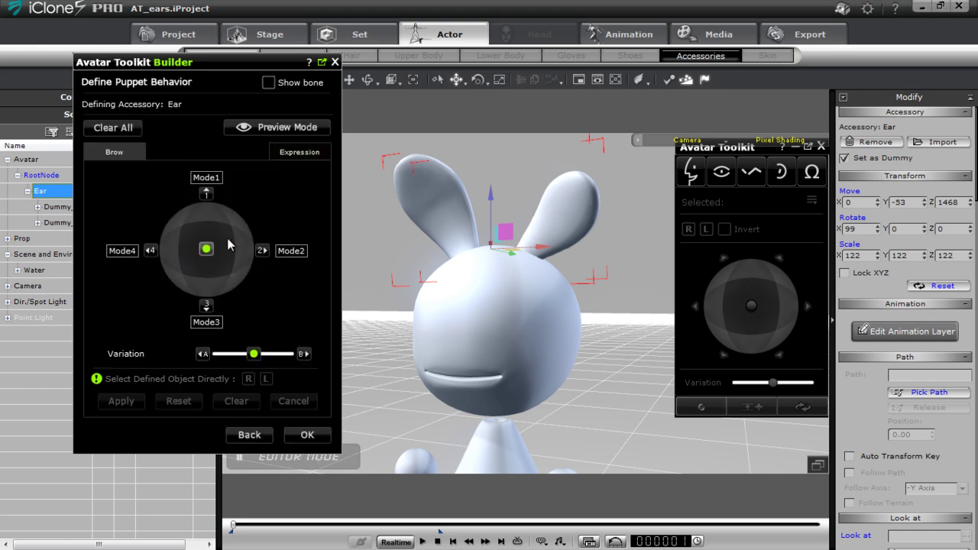
left_click(306, 435)
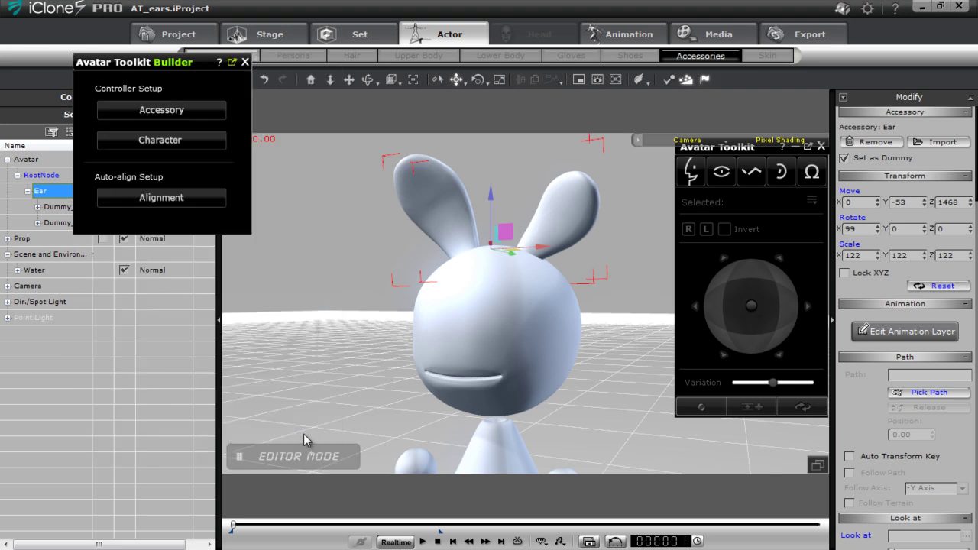
Check the Ear accessory under the Ears and Brows controls, and test its Brow direction controller.
left_click(783, 174)
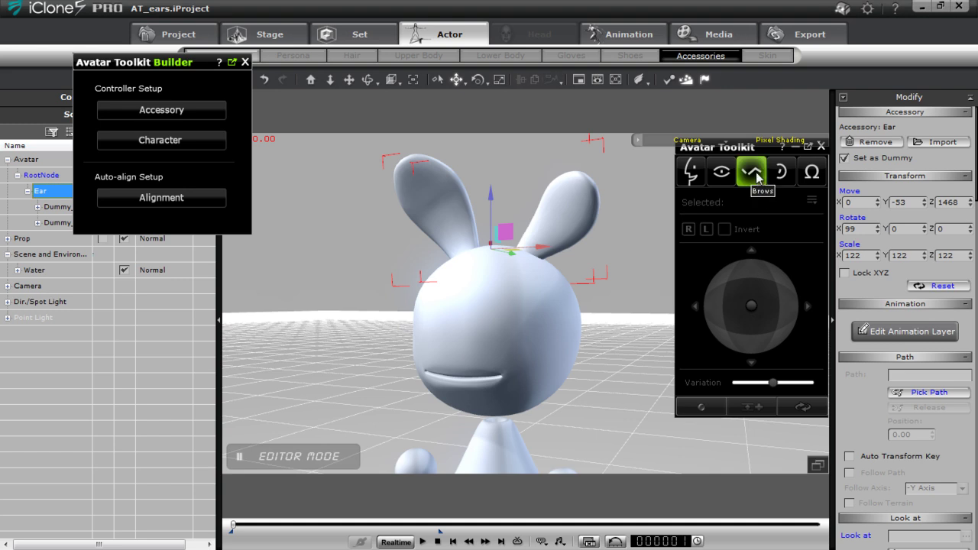
left_click(753, 173)
left_click_drag(758, 303, 799, 325)
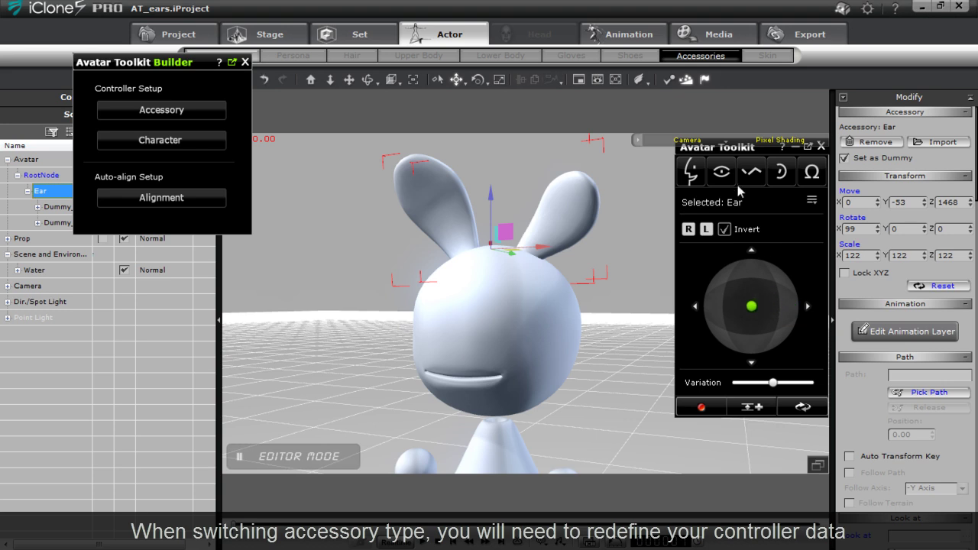
left_click(779, 174)
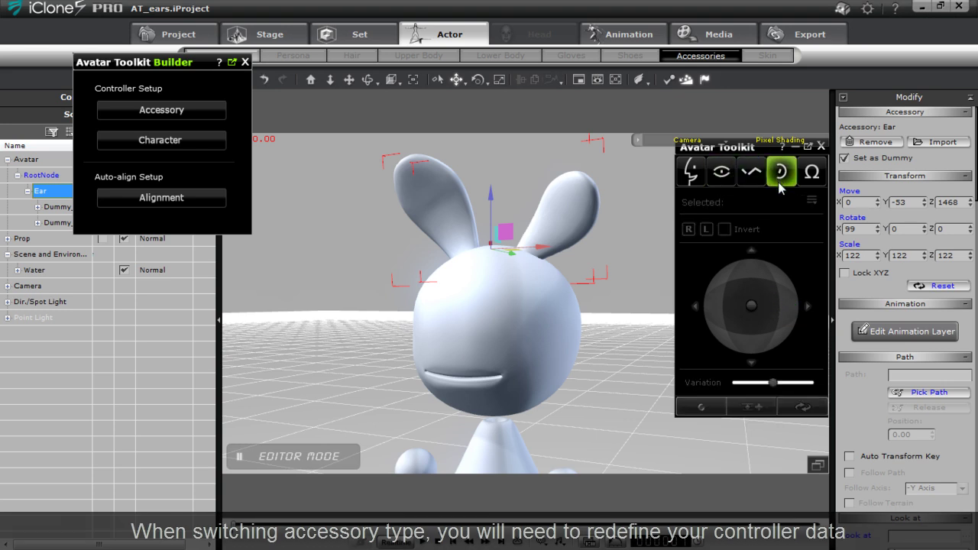